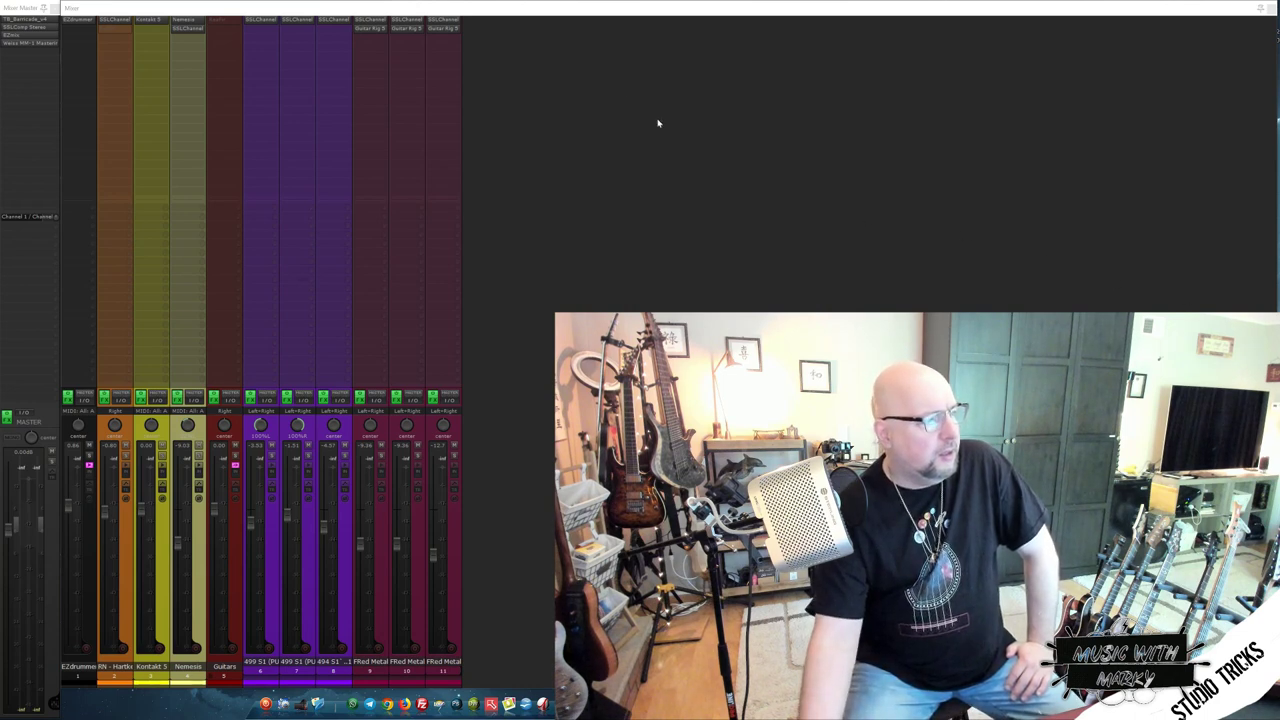
- Open track 9's E-Channel window, reposition it, and browse the Chris Lord Alge presets without loading one
{"action": "left_click", "coordinate": [371, 20]}
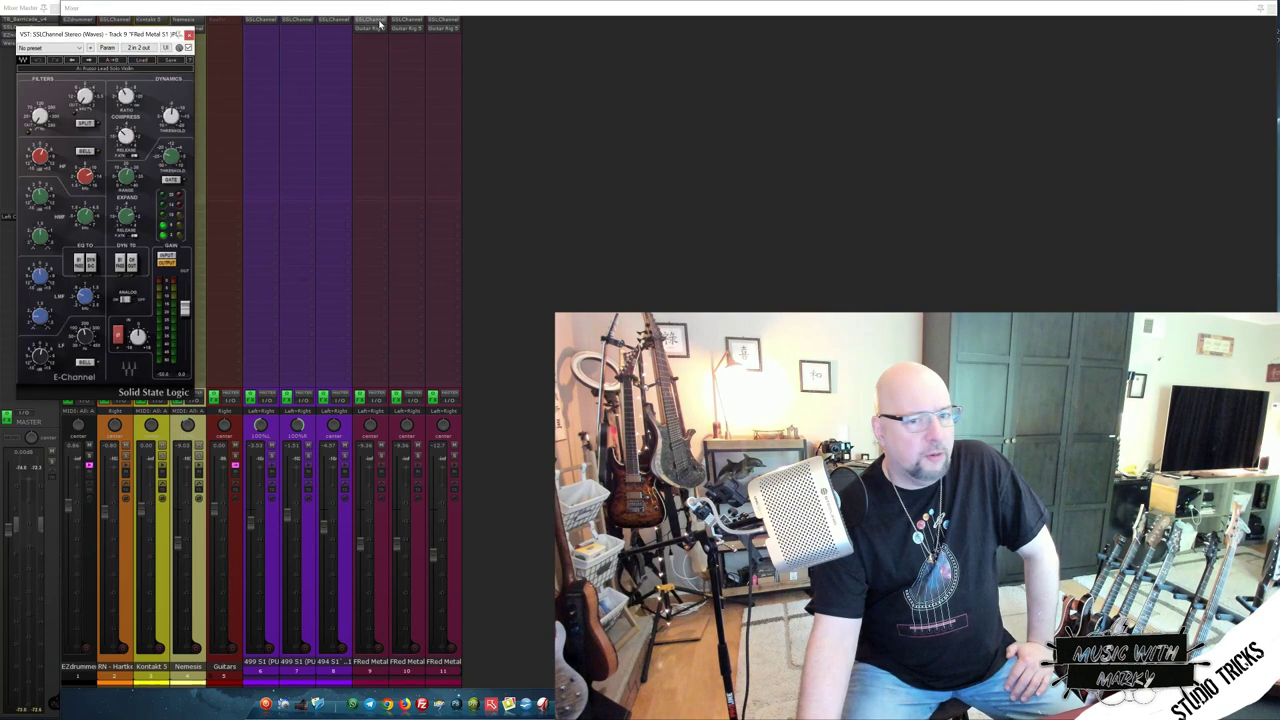
{"action": "left_click_drag", "start_coordinate": [111, 37], "coordinate": [348, 57]}
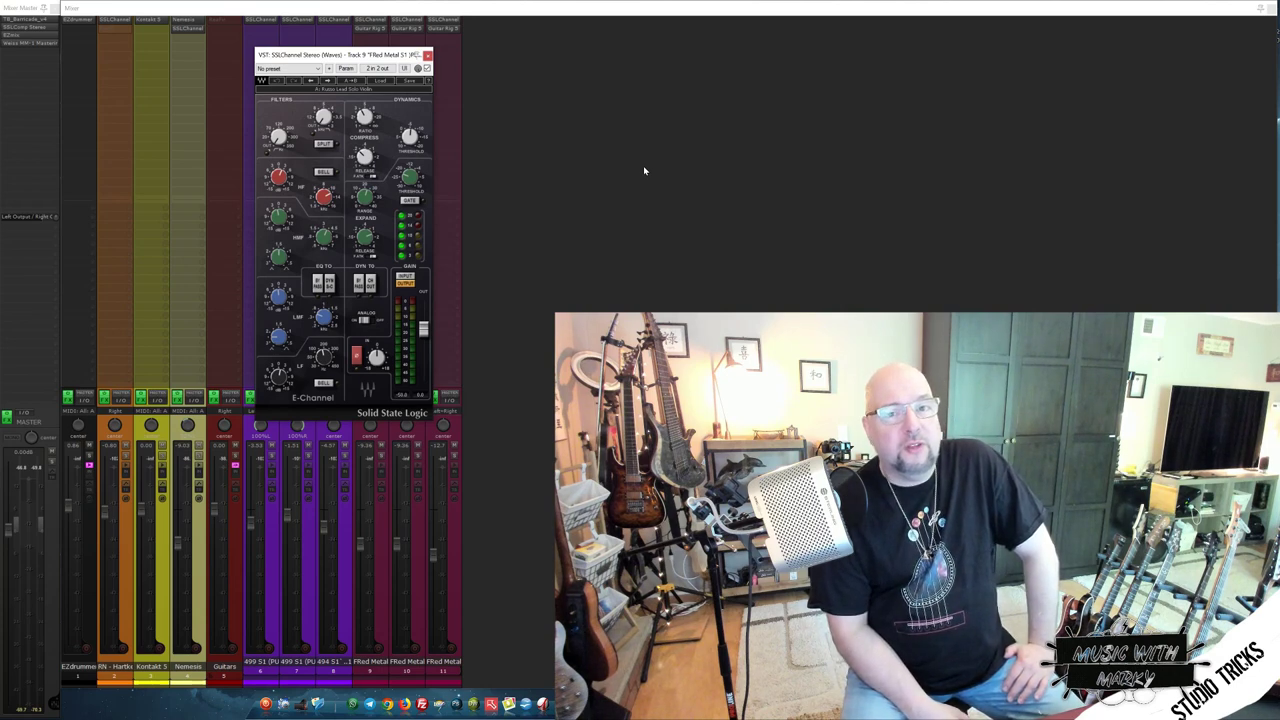
{"action": "left_click", "coordinate": [378, 80]}
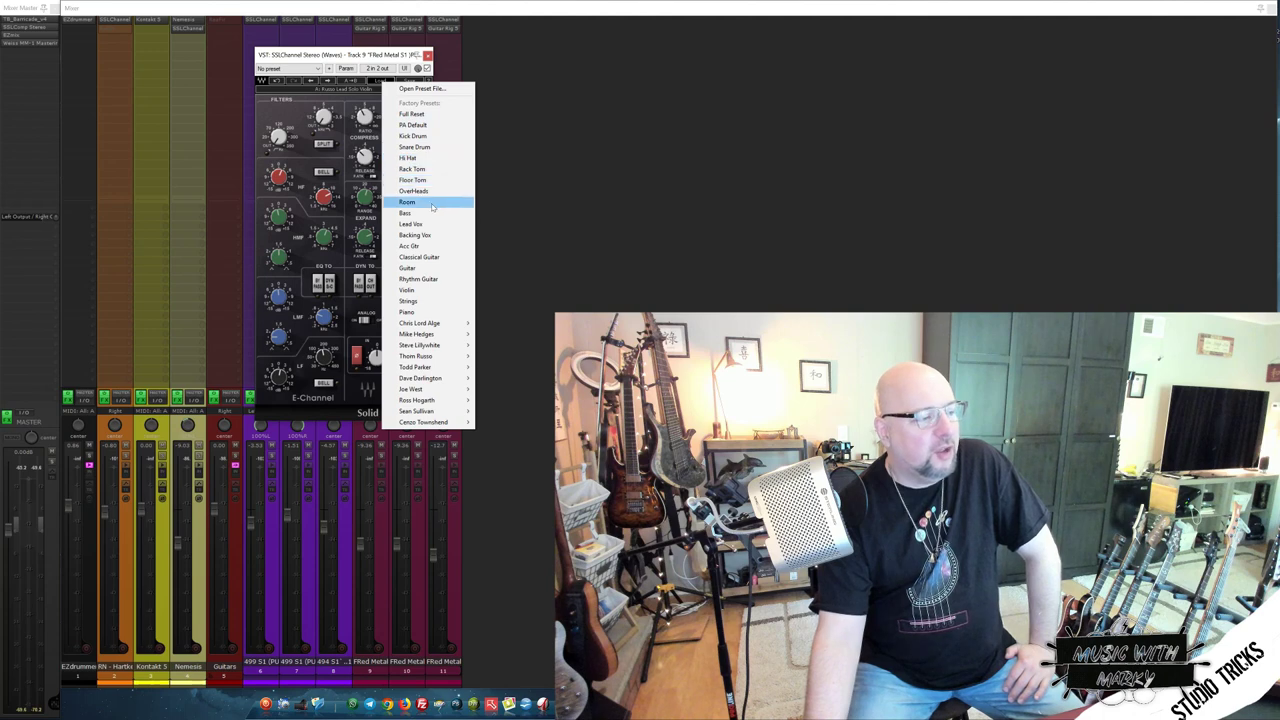
{"action": "mouse_move", "coordinate": [433, 325]}
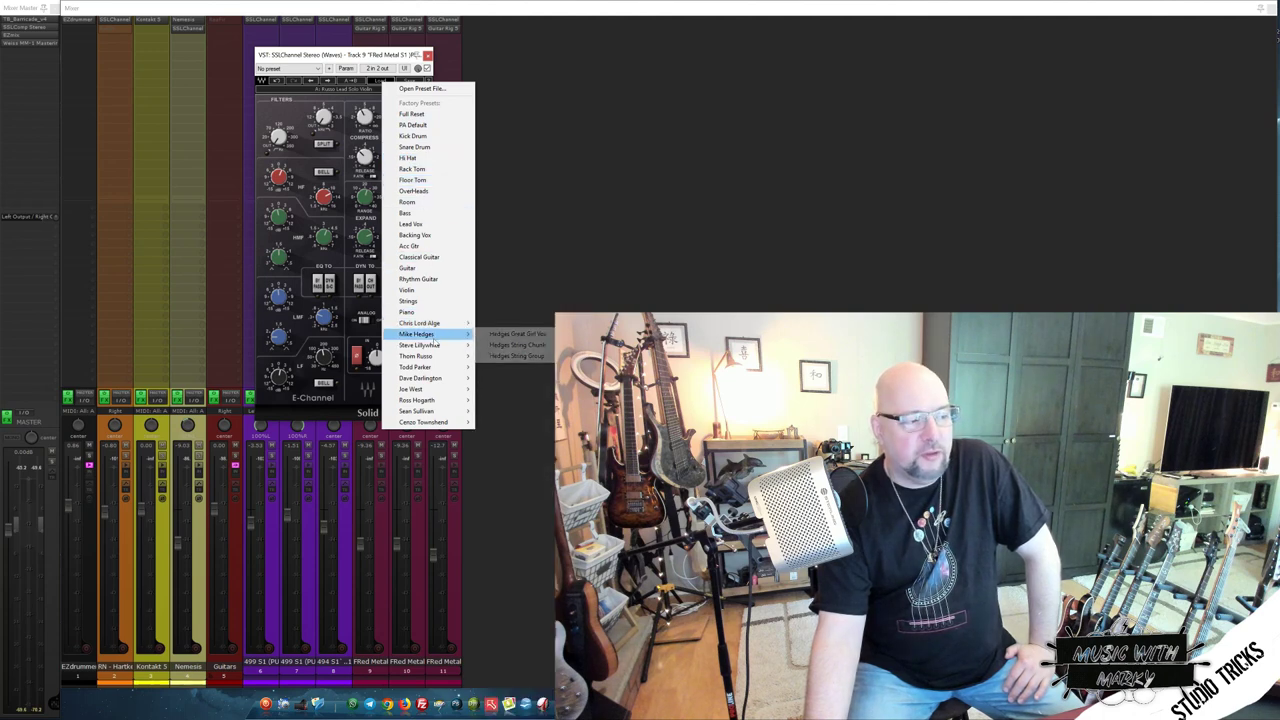
{"action": "mouse_move", "coordinate": [436, 355]}
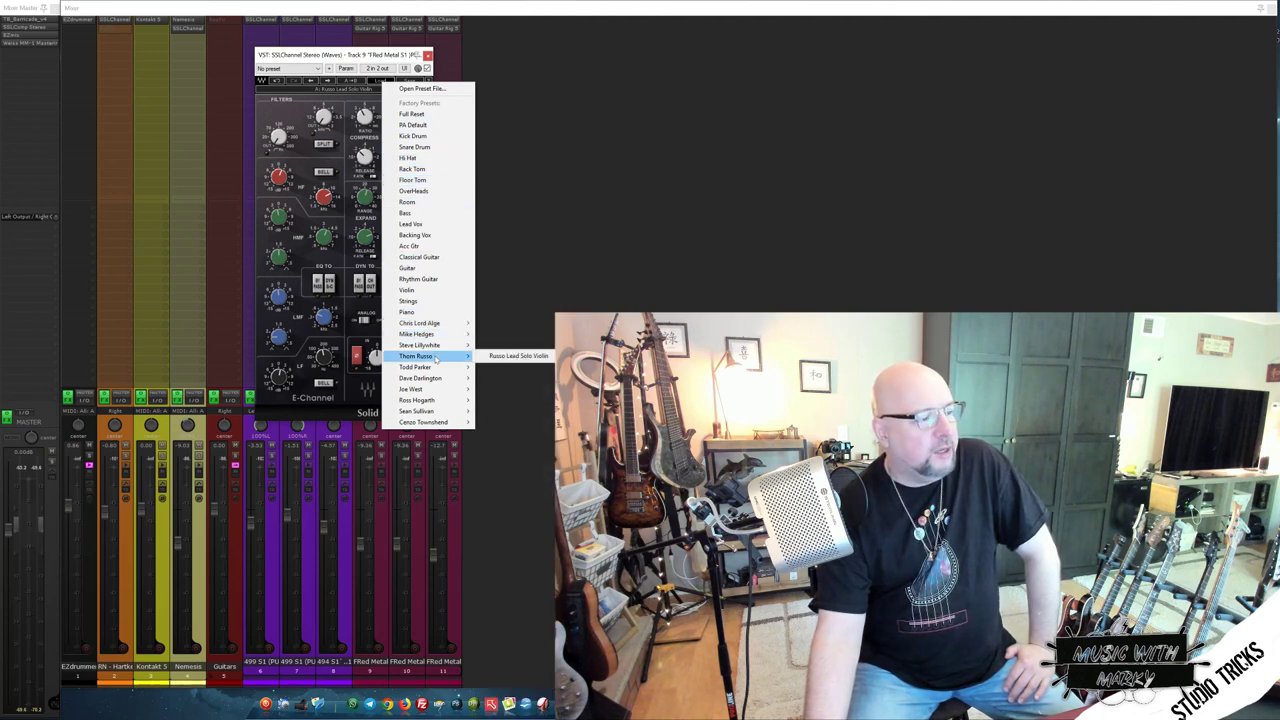
{"action": "left_click", "coordinate": [348, 62]}
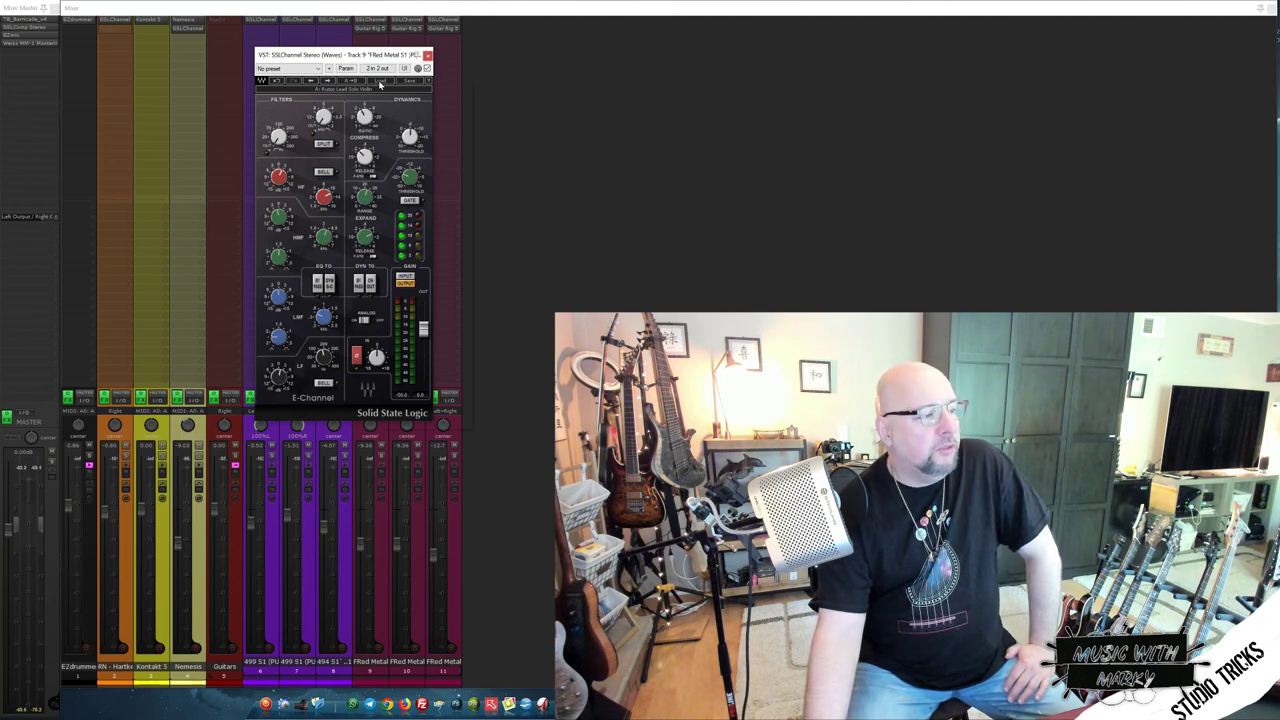
- Browse the Thom Russo presets without loading any, then close the plugin window
{"action": "left_click", "coordinate": [379, 82]}
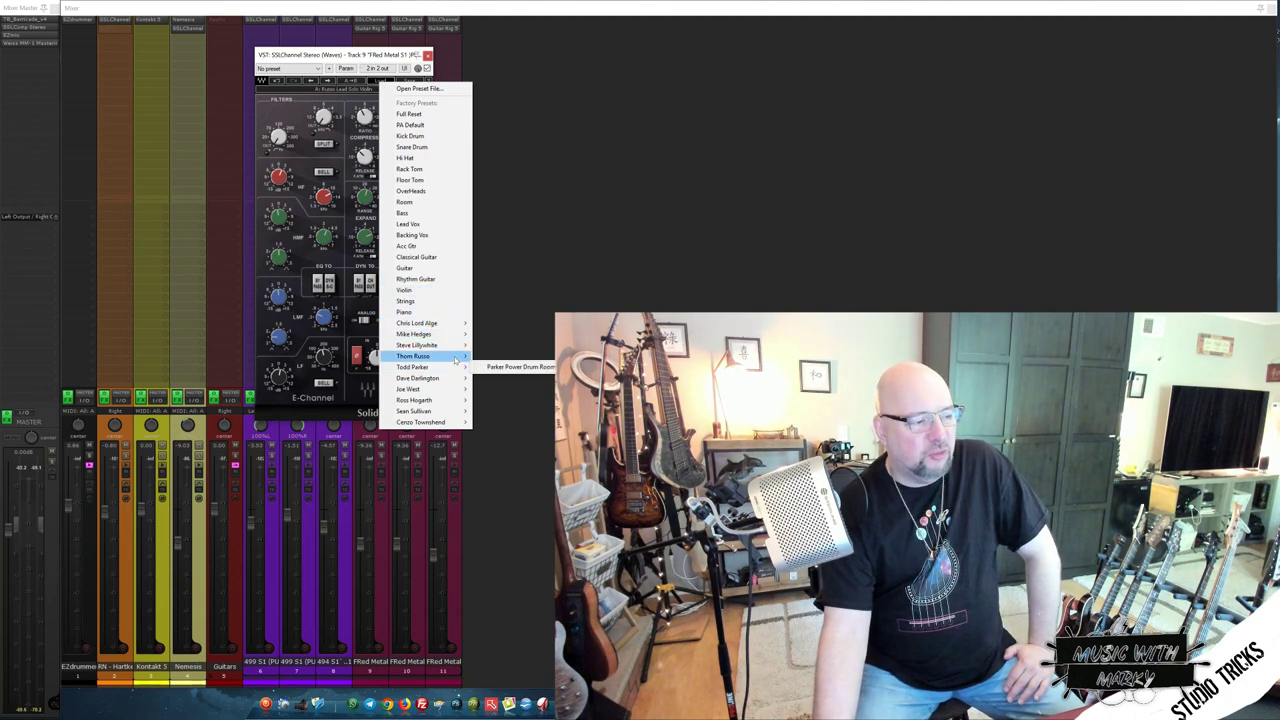
{"action": "mouse_move", "coordinate": [456, 358]}
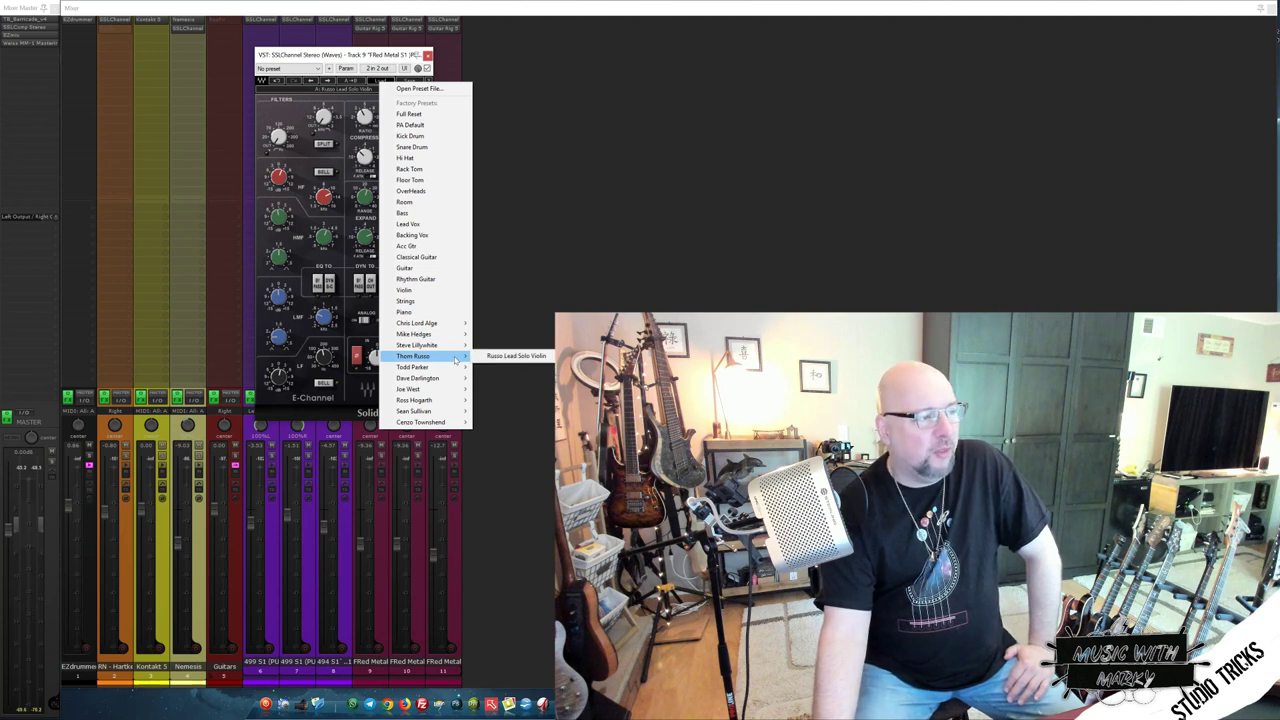
{"action": "left_click", "coordinate": [336, 56]}
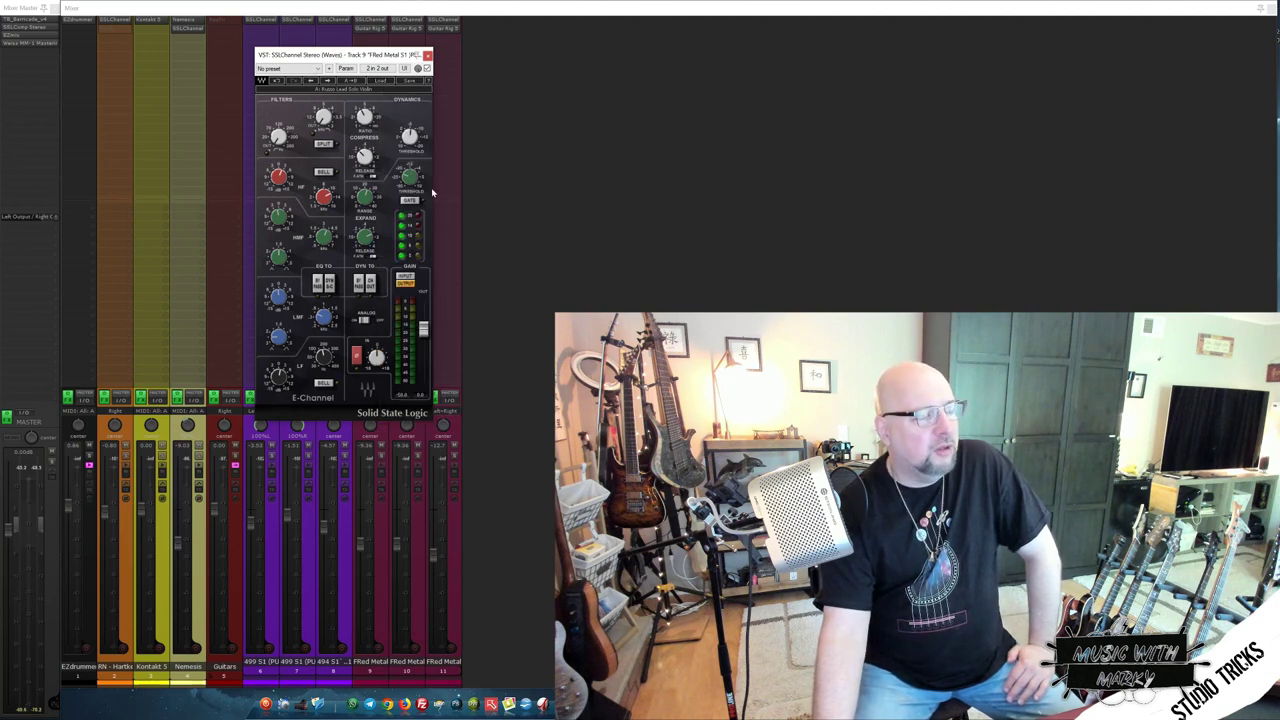
{"action": "left_click", "coordinate": [427, 55]}
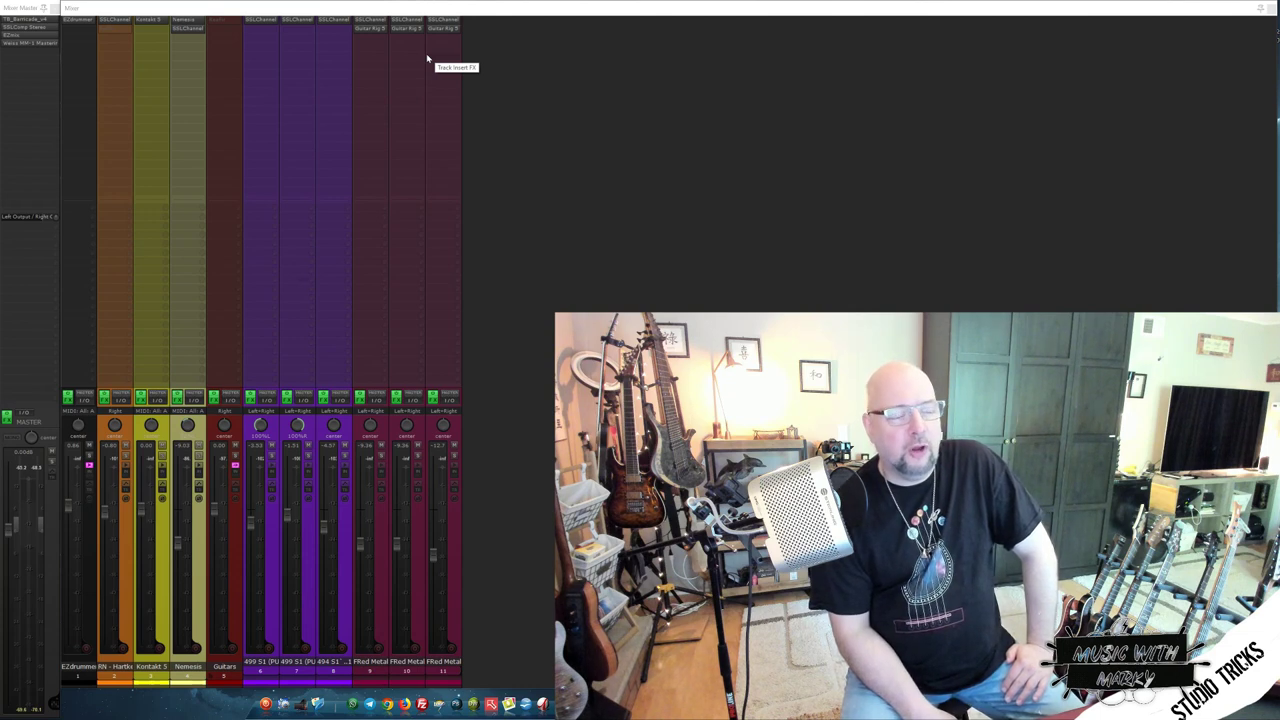
{"action": "key", "text": "space"}
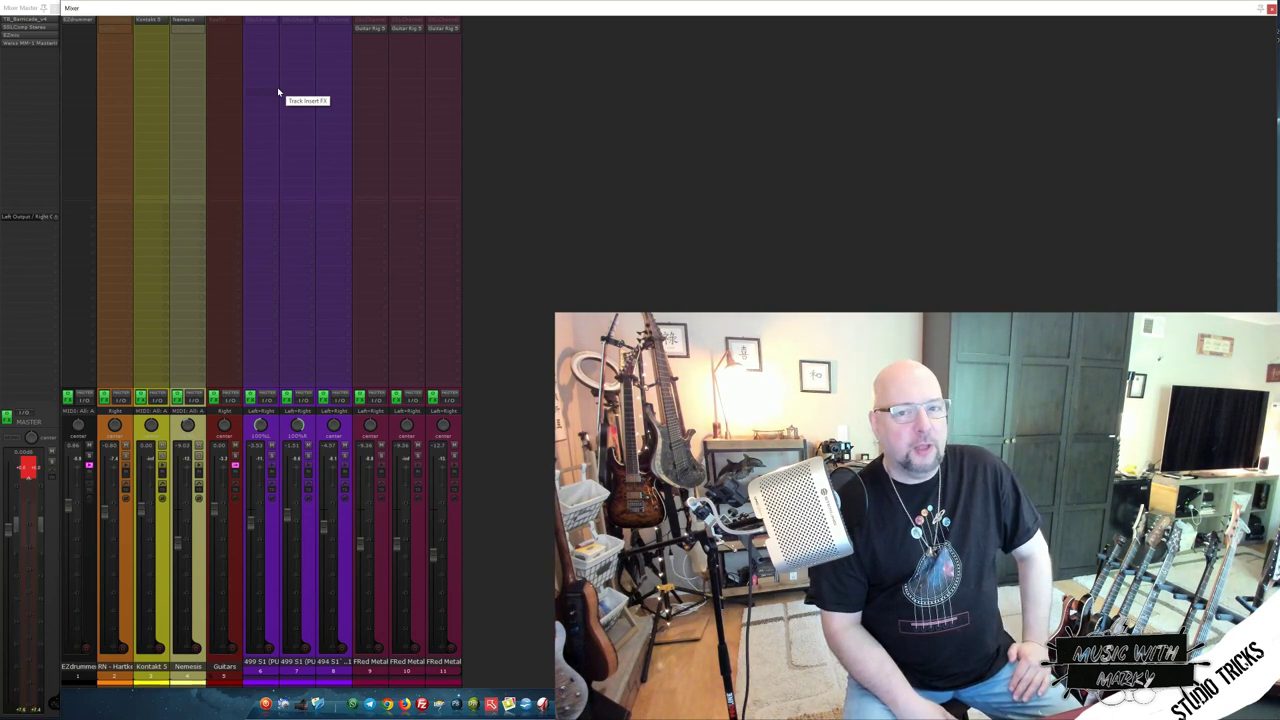
{"action": "key", "text": "space"}
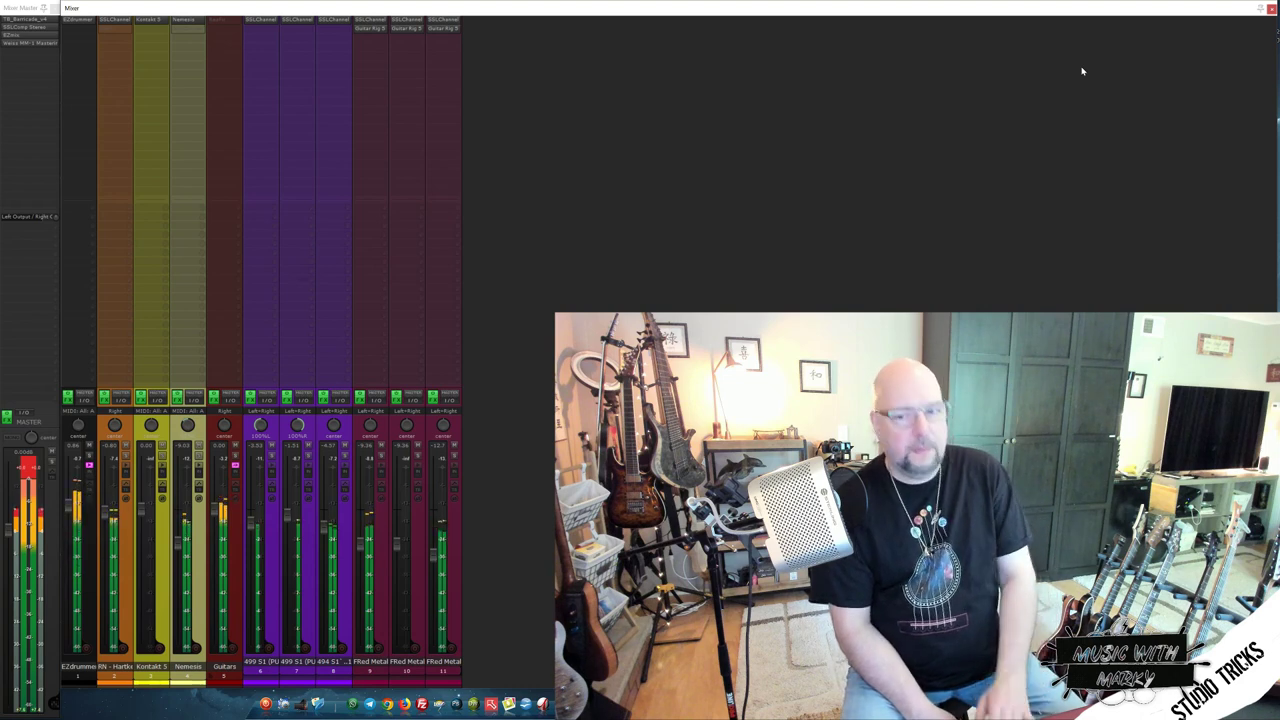
{"action": "key", "text": "space"}
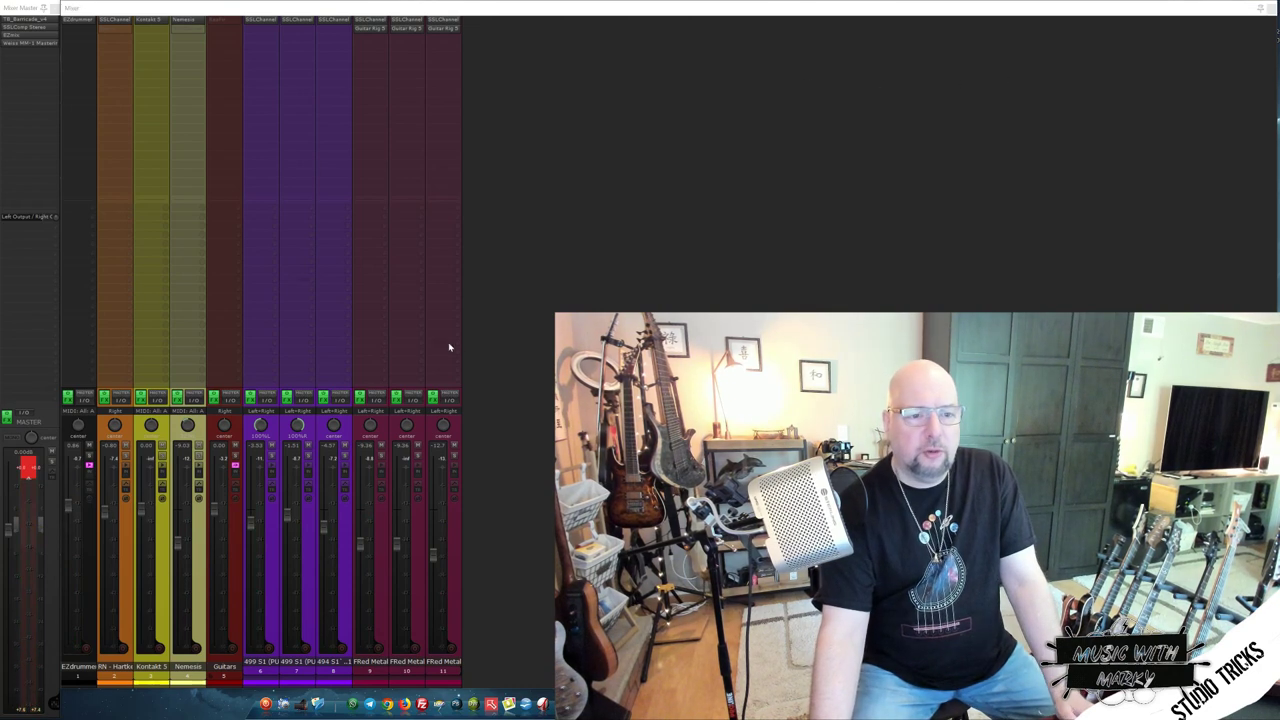
{"action": "double_click", "coordinate": [259, 21]}
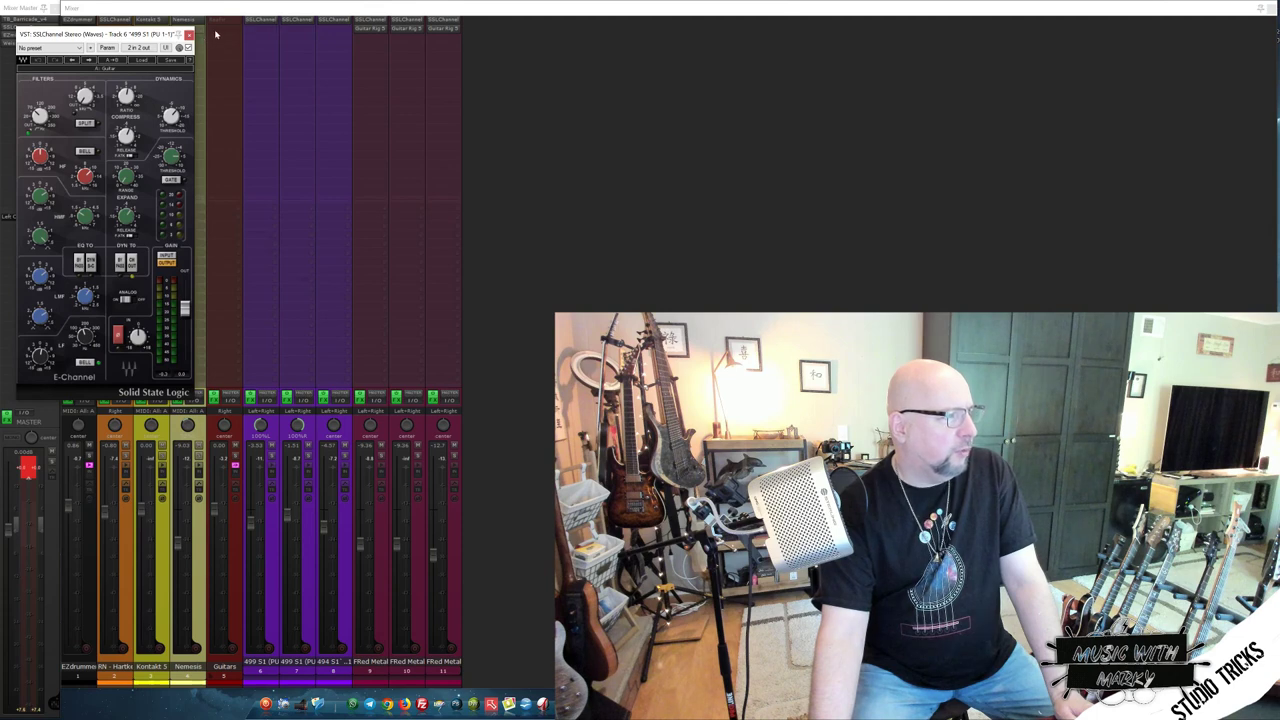
{"action": "left_click_drag", "start_coordinate": [145, 35], "coordinate": [315, 59]}
{"action": "left_click", "coordinate": [318, 88]}
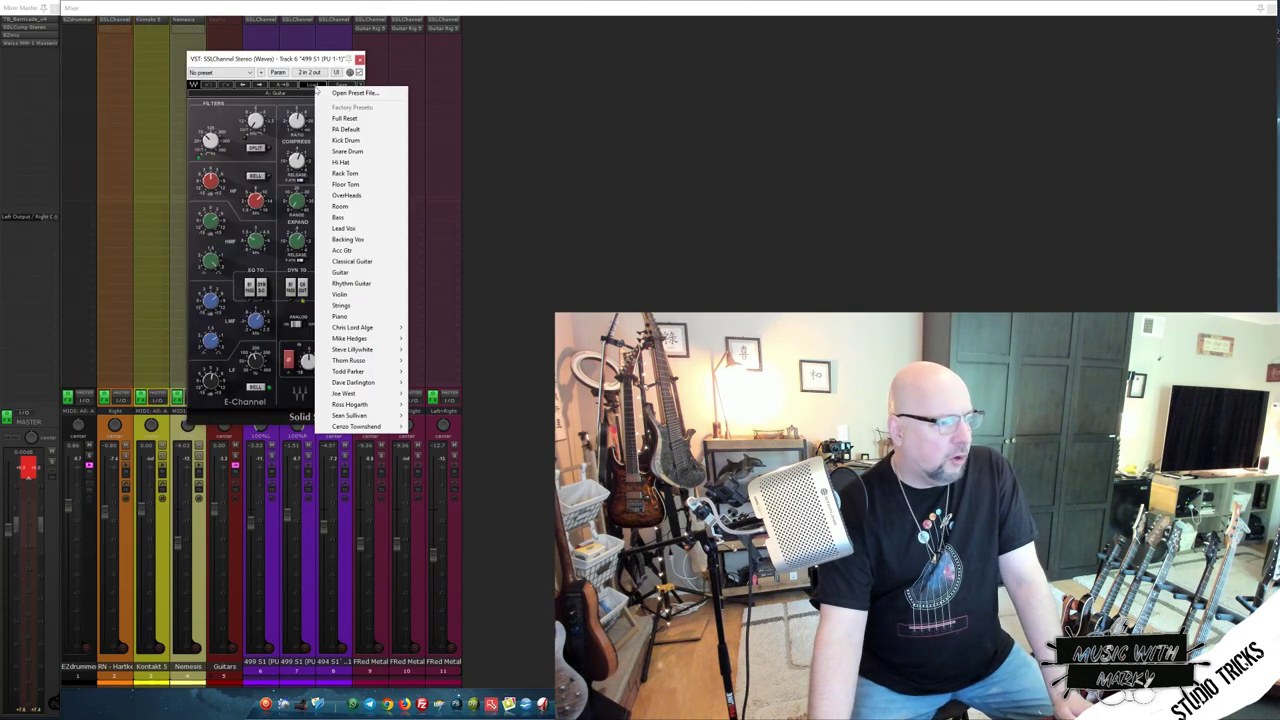
{"action": "left_click", "coordinate": [279, 60]}
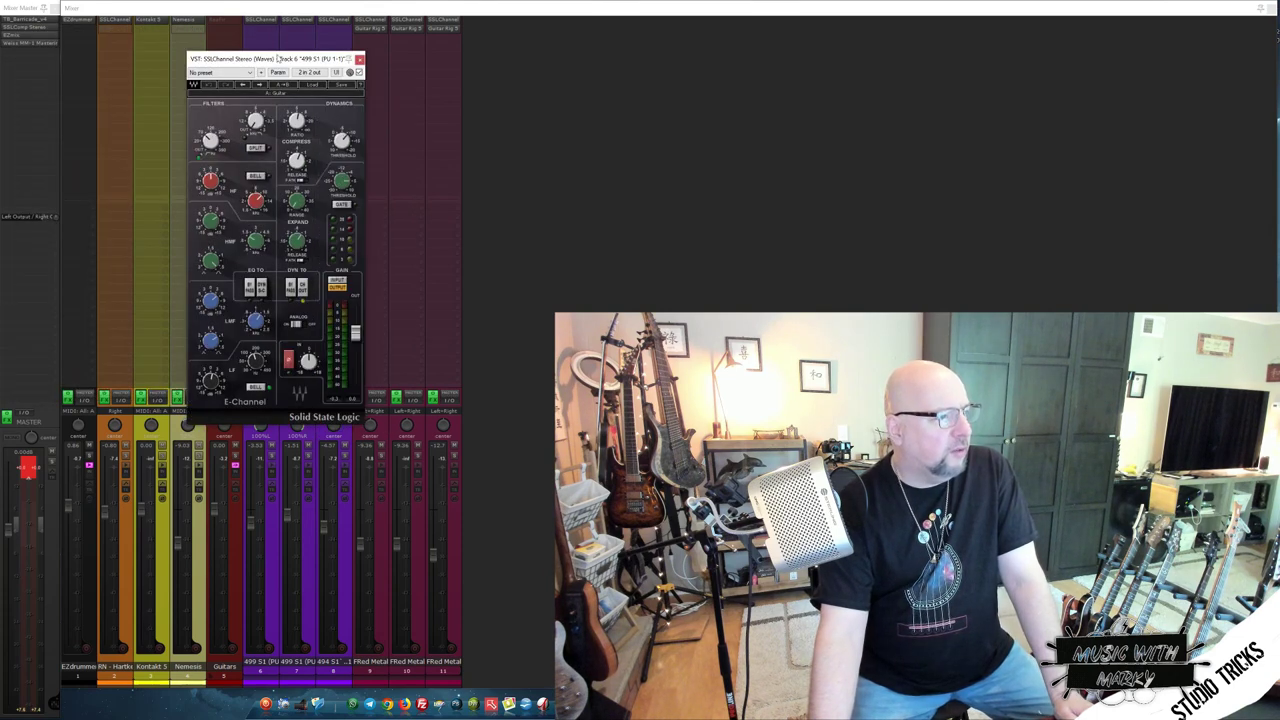
{"action": "left_click", "coordinate": [359, 59]}
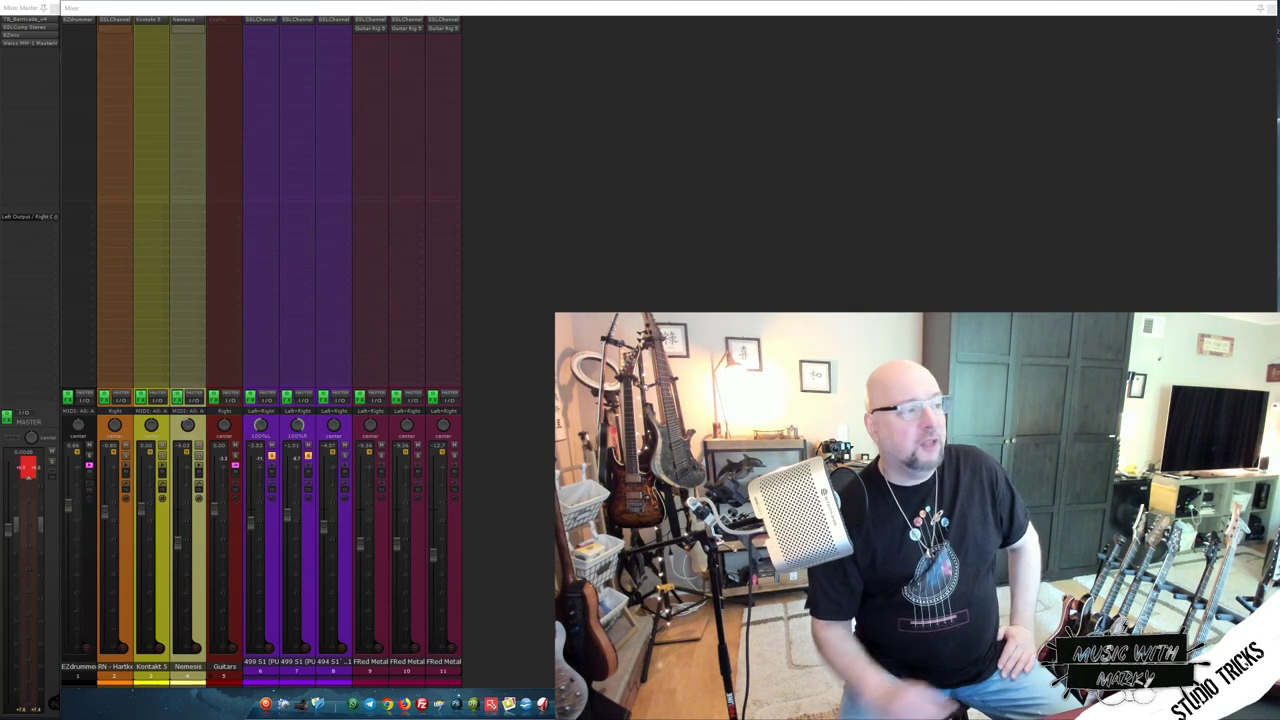
{"action": "key", "text": "space"}
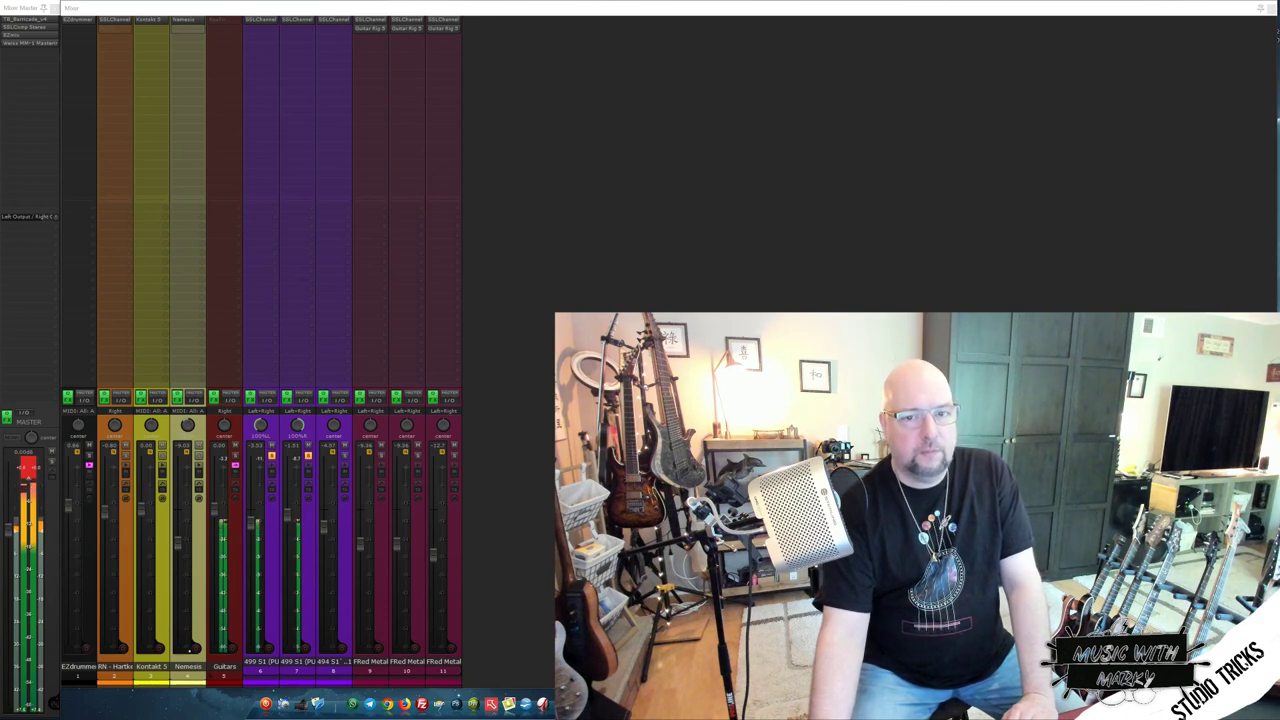
{"action": "key", "text": "space"}
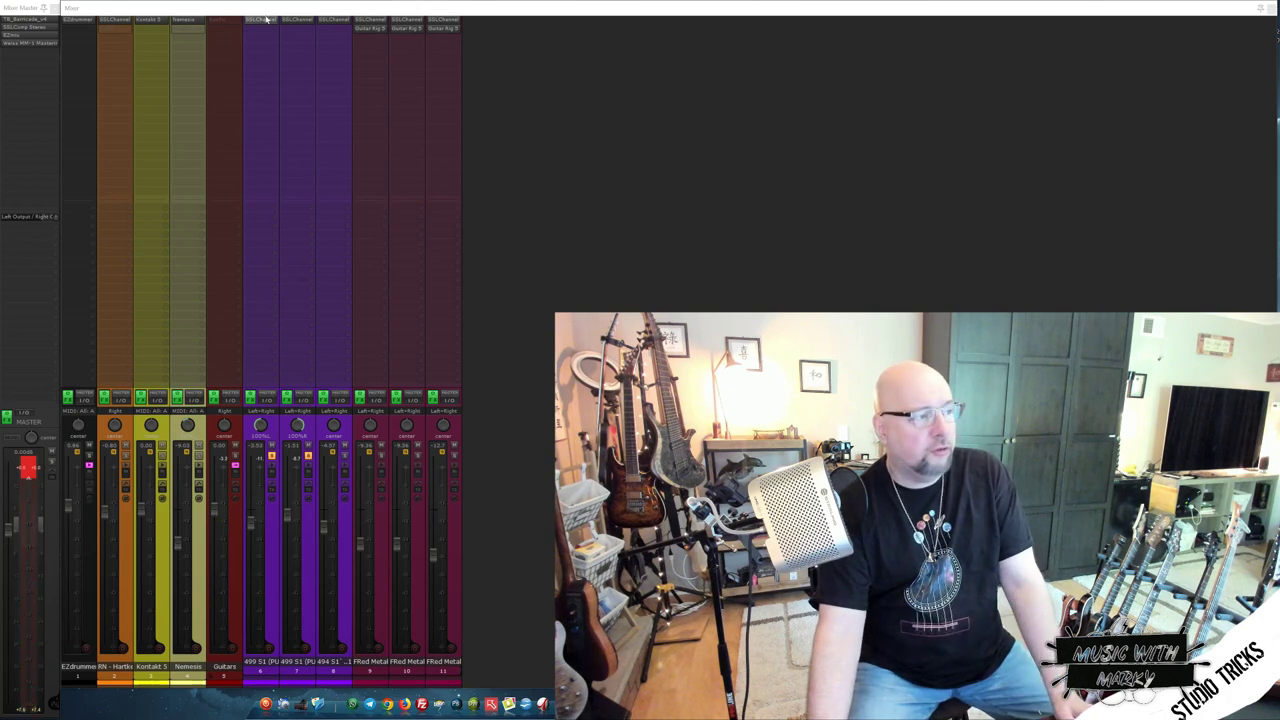
- Bypass the SSLChannel inserts on track 6 and another purple track, then play the mix
{"action": "left_click", "coordinate": [288, 27]}
{"action": "left_click", "coordinate": [288, 27]}
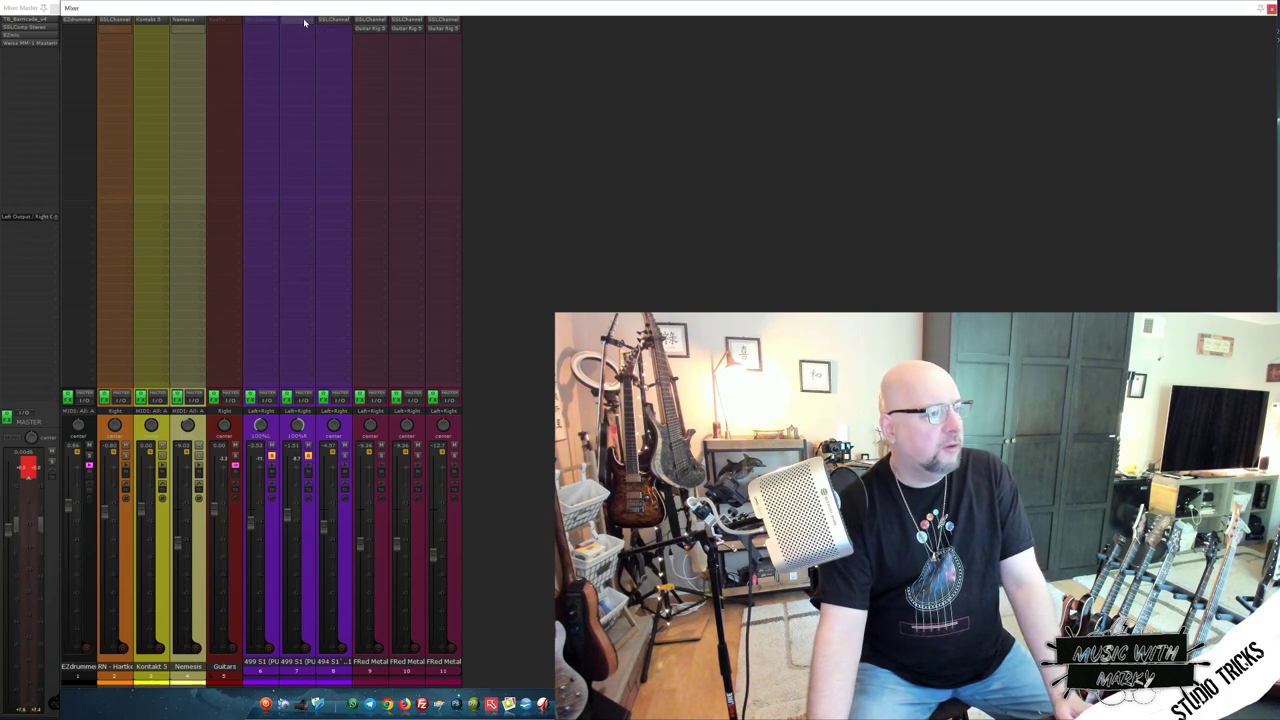
{"action": "key", "text": "space"}
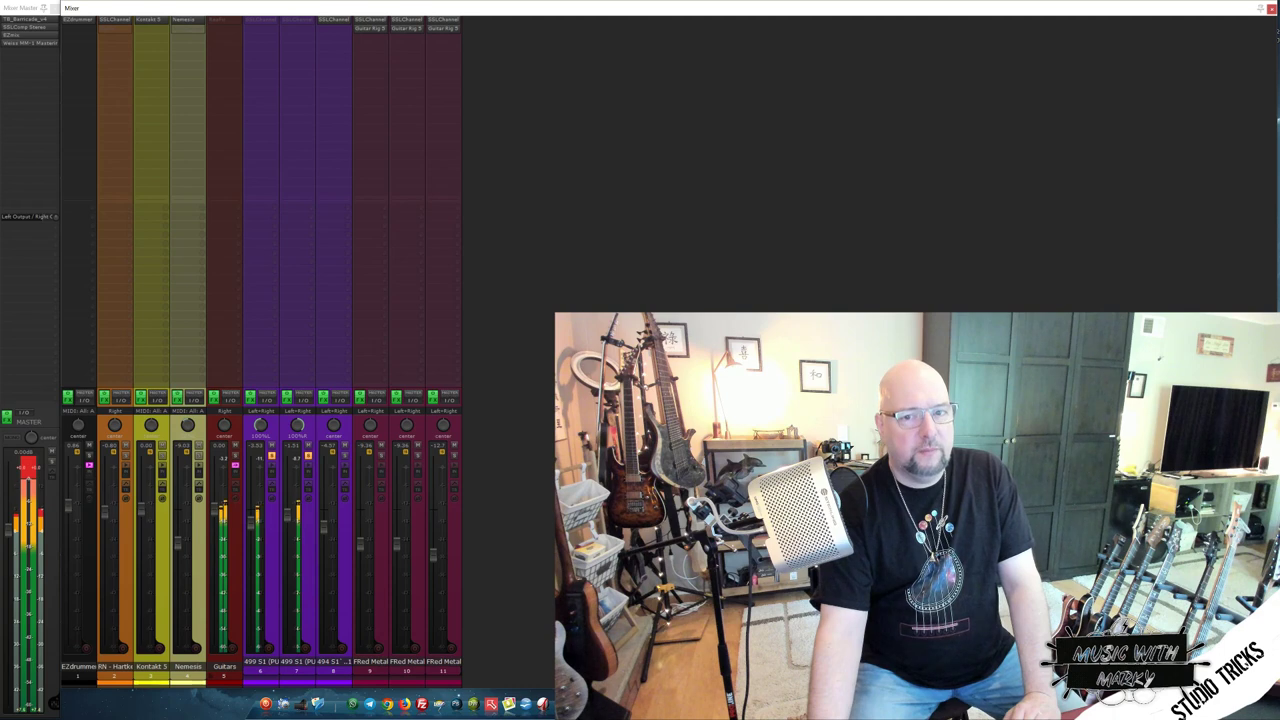
- Restart playback and re-enable track 6's SSLChannel strip
{"action": "key", "text": "space"}
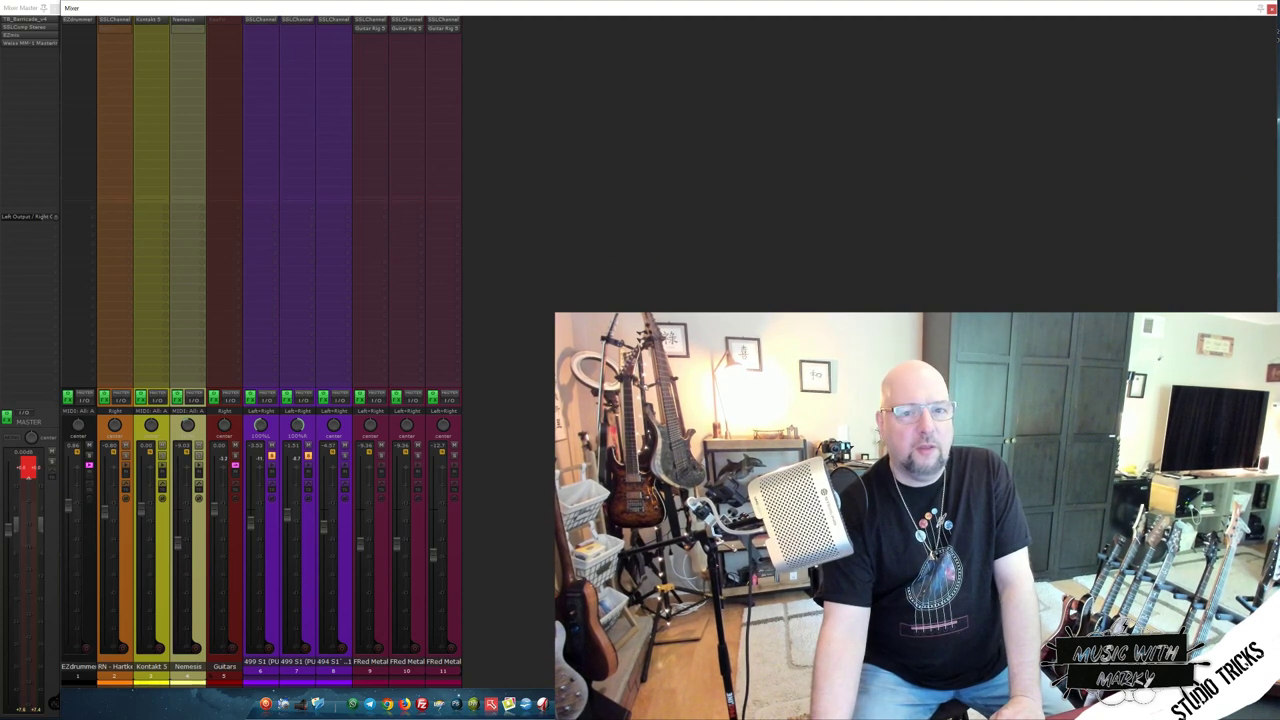
{"action": "key", "text": "space"}
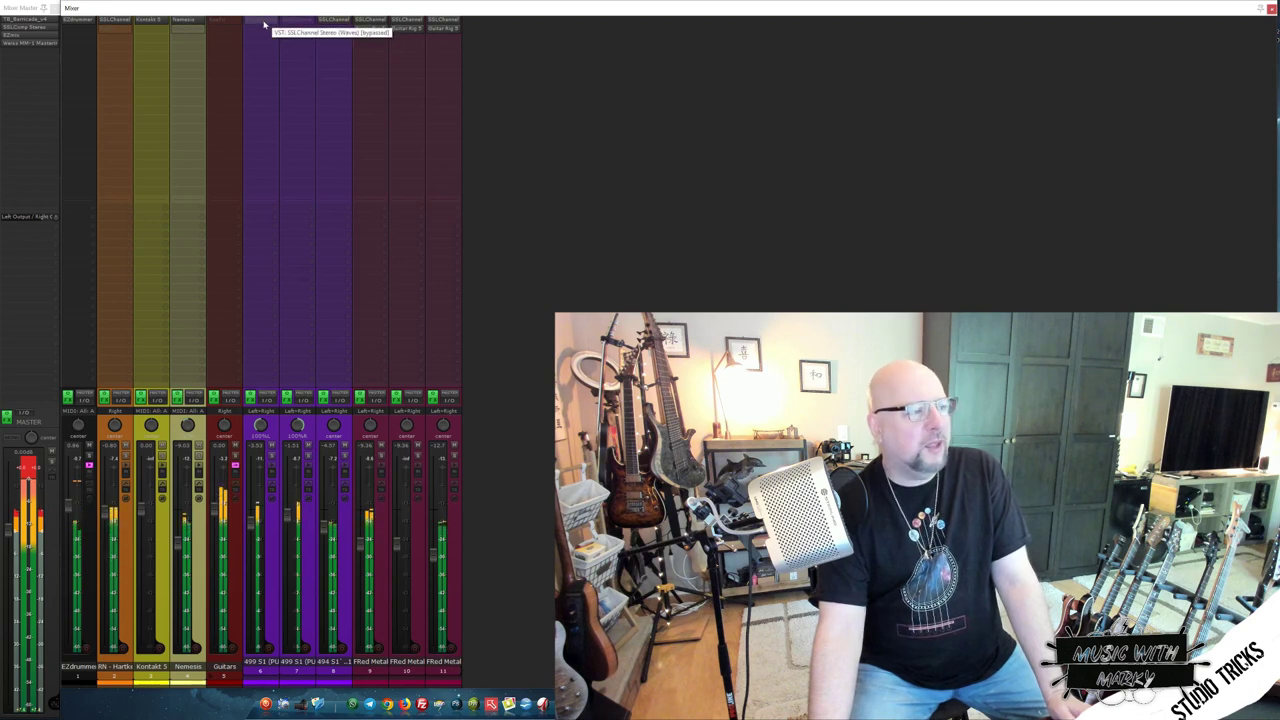
{"action": "left_click", "coordinate": [264, 24], "text": "shift"}
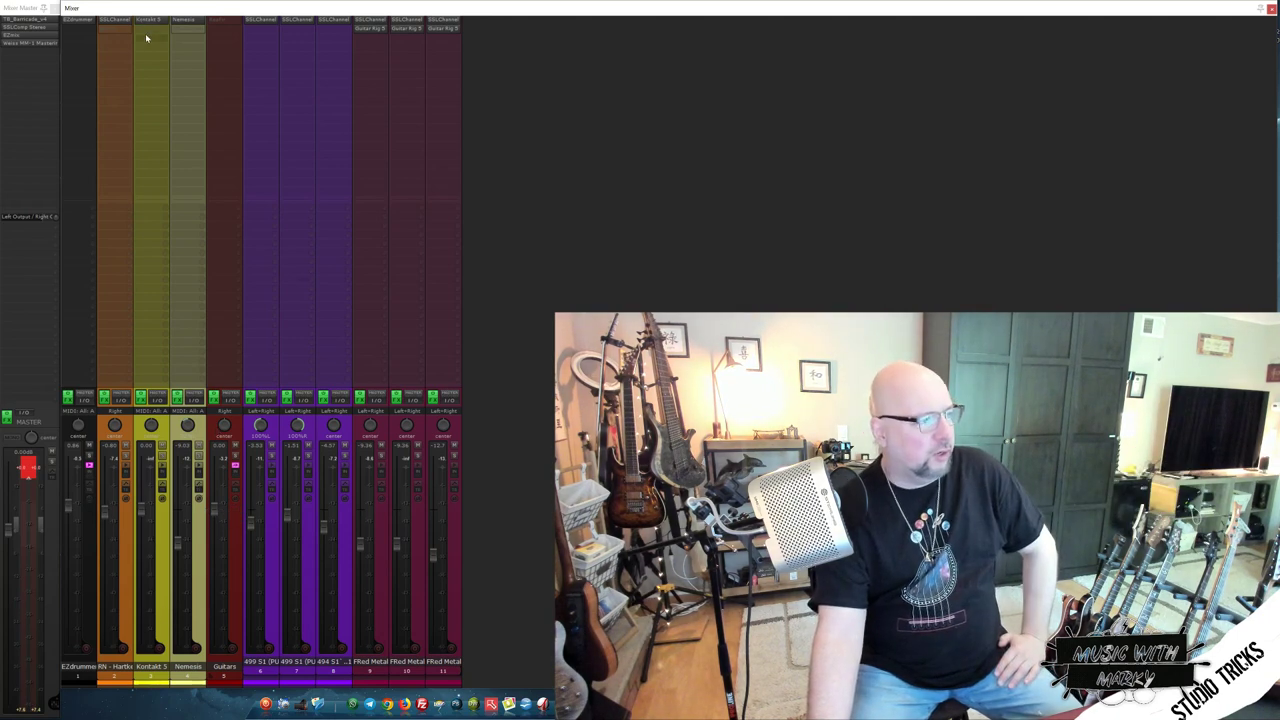
{"action": "double_click", "coordinate": [72, 22]}
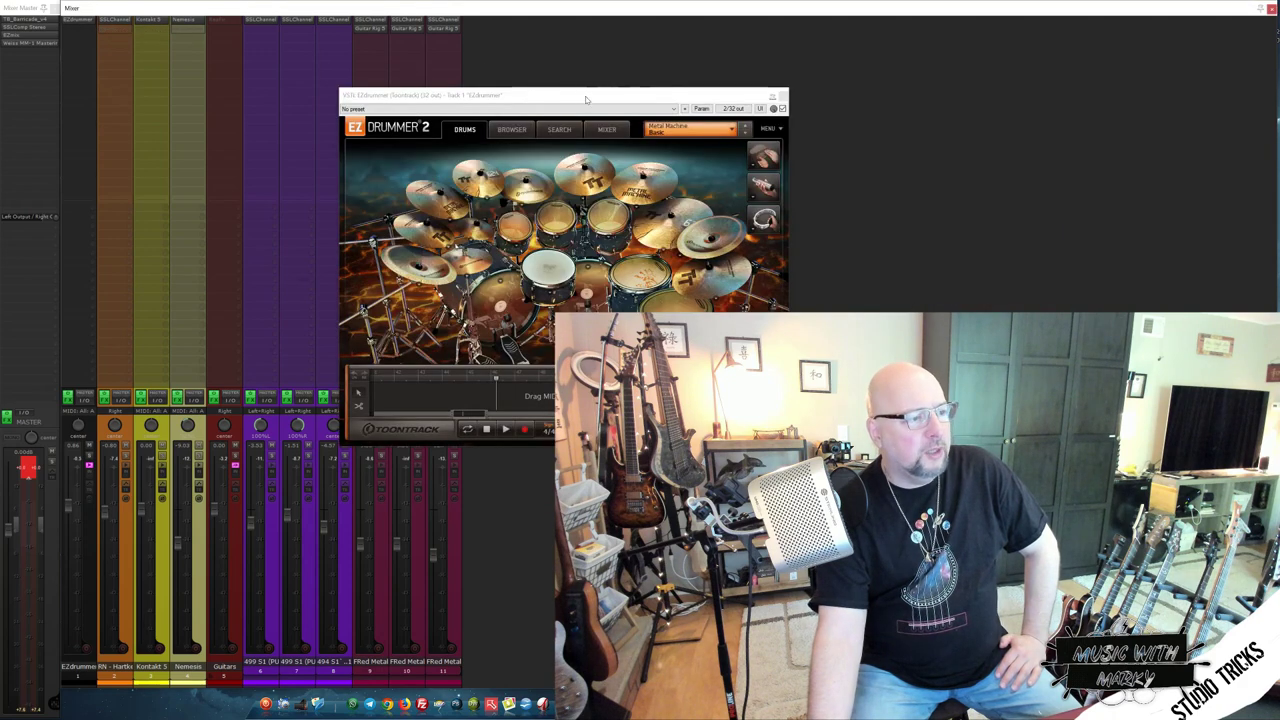
{"action": "left_click_drag", "start_coordinate": [576, 87], "coordinate": [442, 95]}
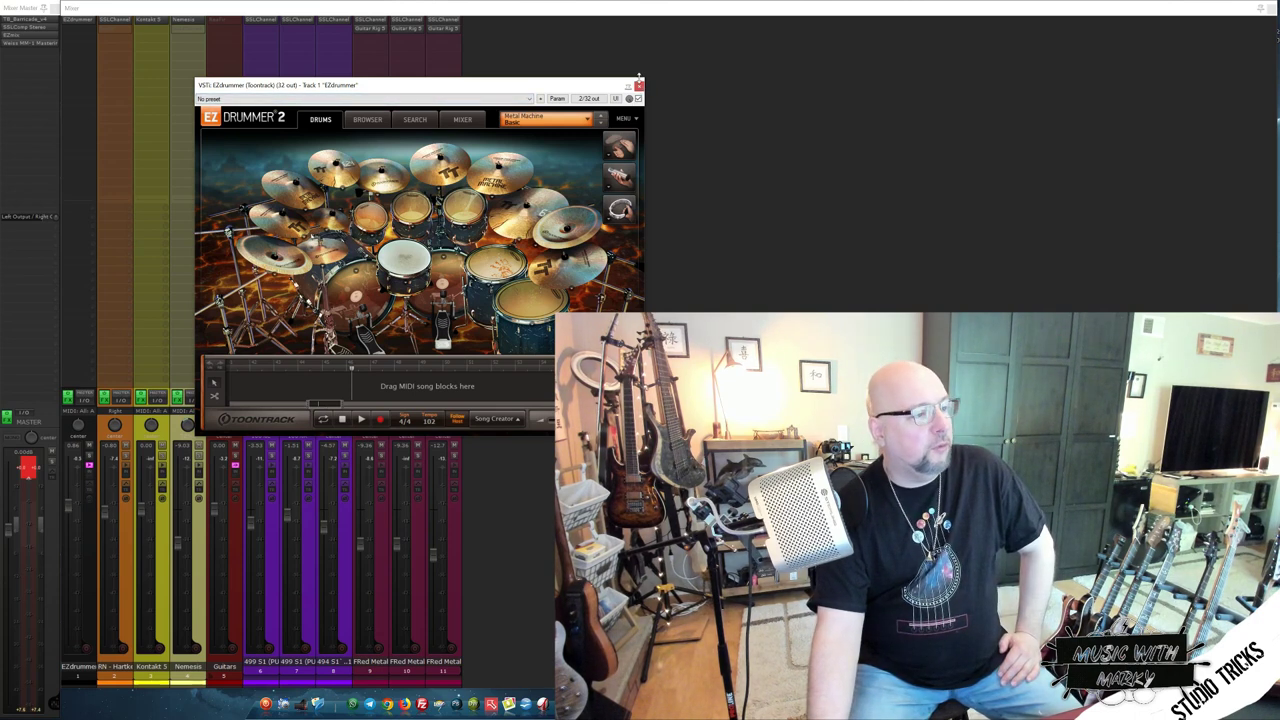
{"action": "left_click", "coordinate": [639, 86]}
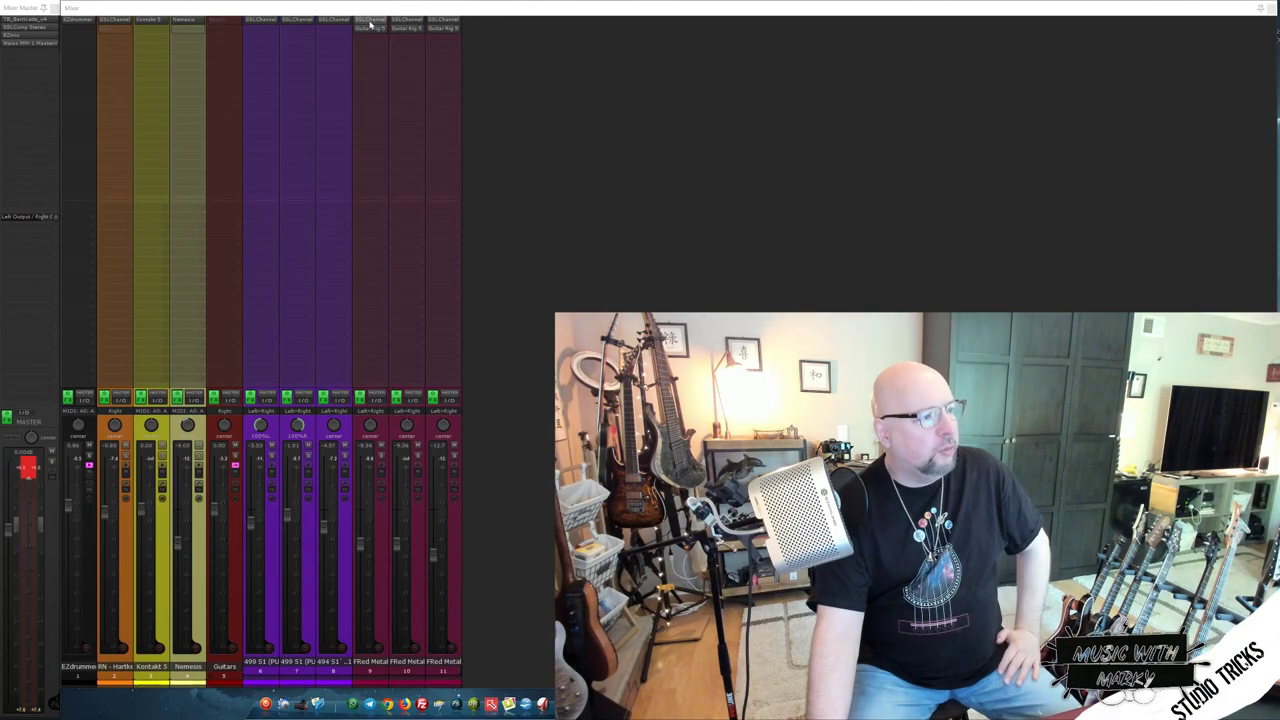
{"action": "left_click", "coordinate": [368, 20]}
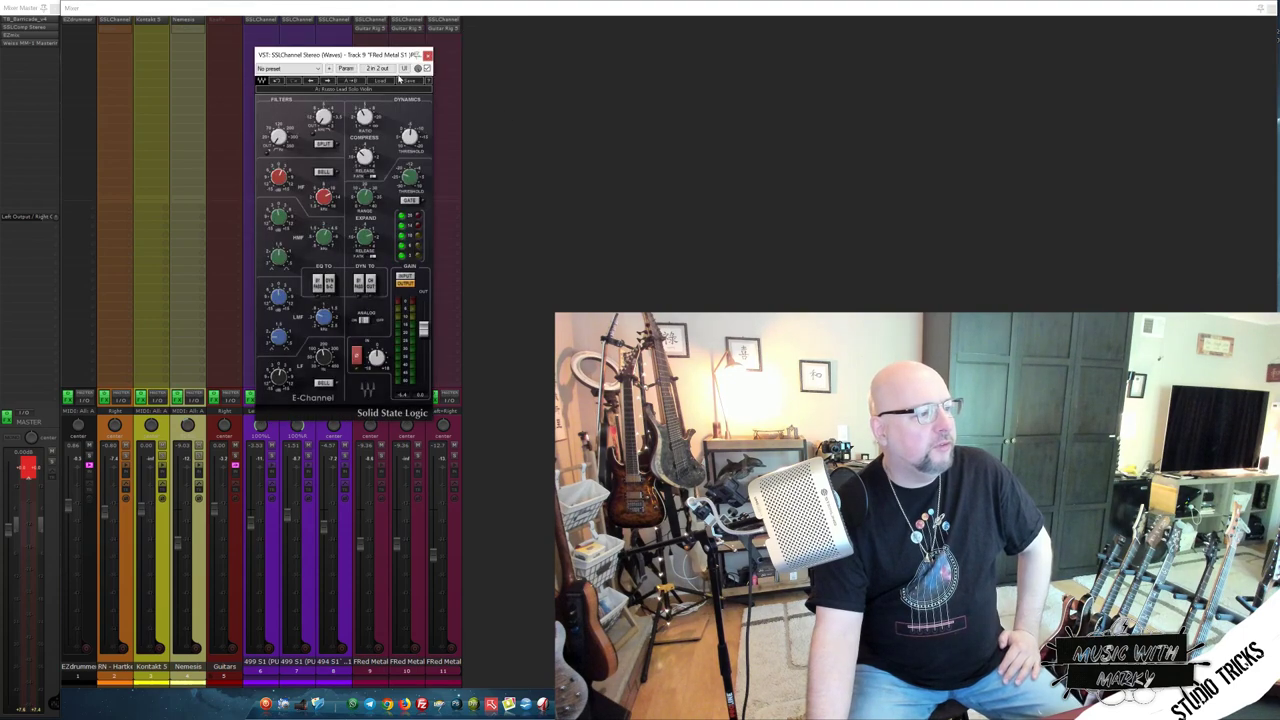
{"action": "left_click_drag", "start_coordinate": [381, 55], "coordinate": [345, 57]}
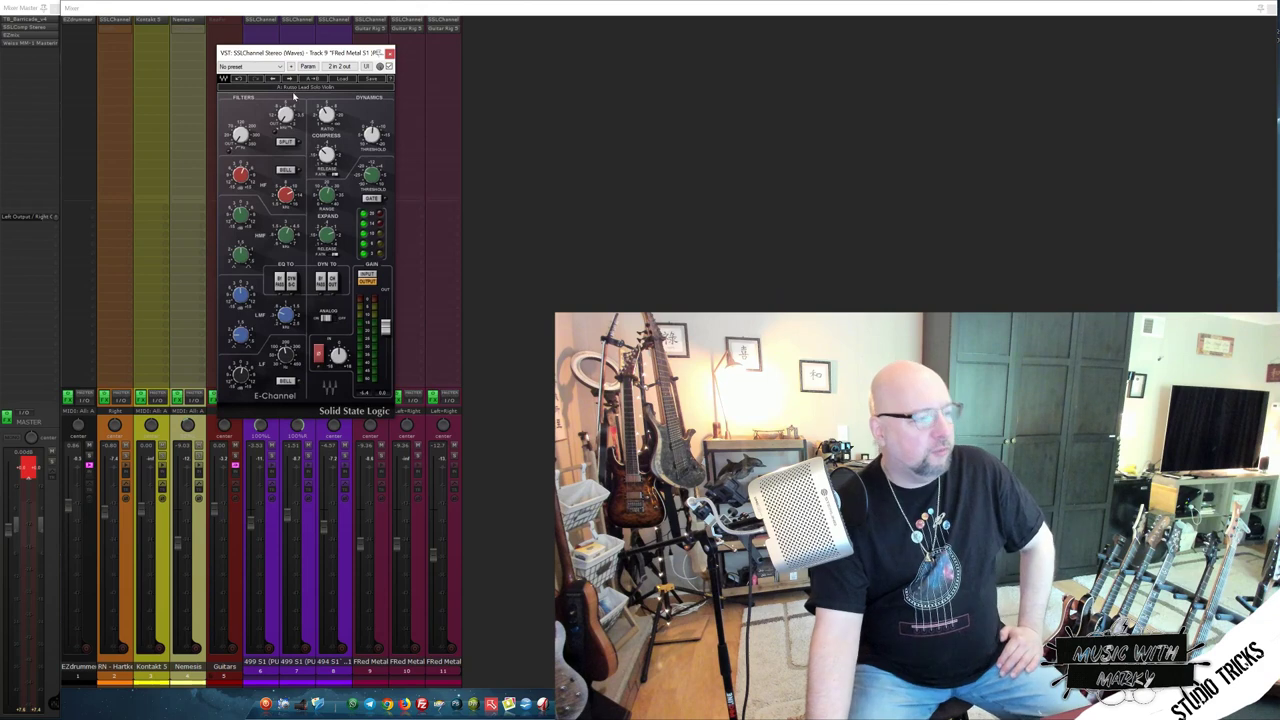
{"action": "left_click", "coordinate": [341, 80]}
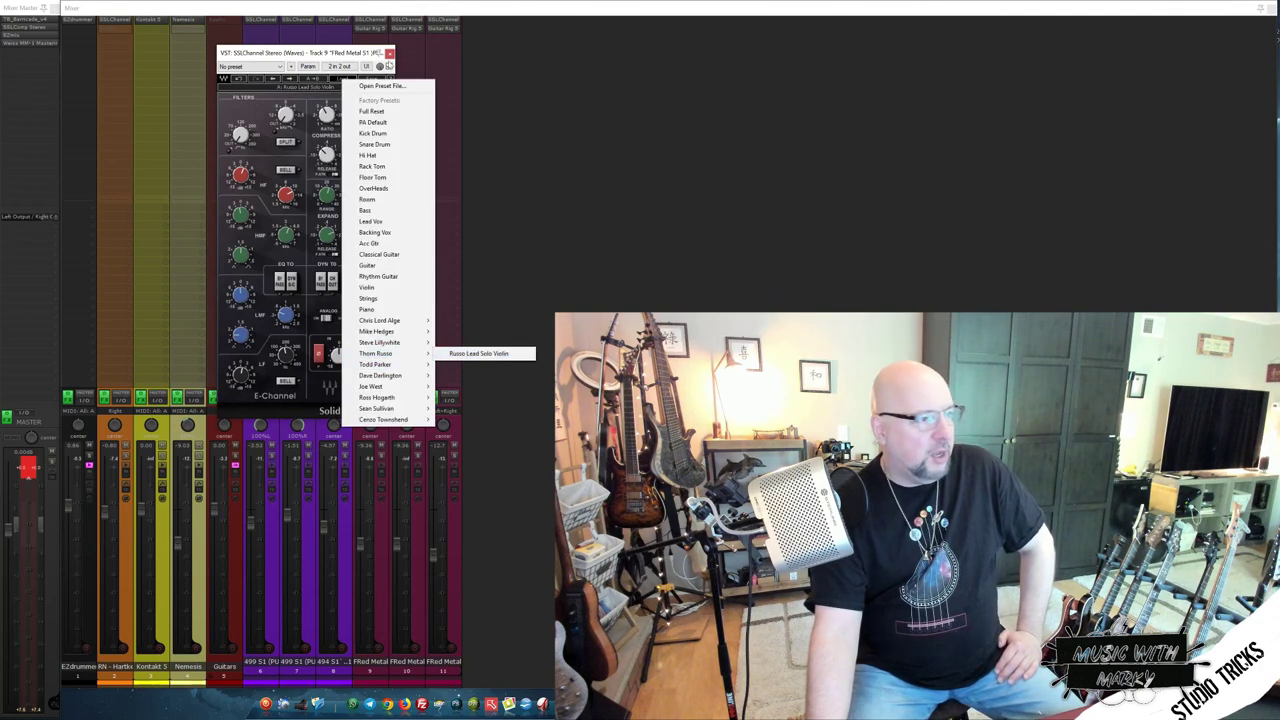
{"action": "left_click", "coordinate": [388, 56]}
{"action": "left_click", "coordinate": [389, 54]}
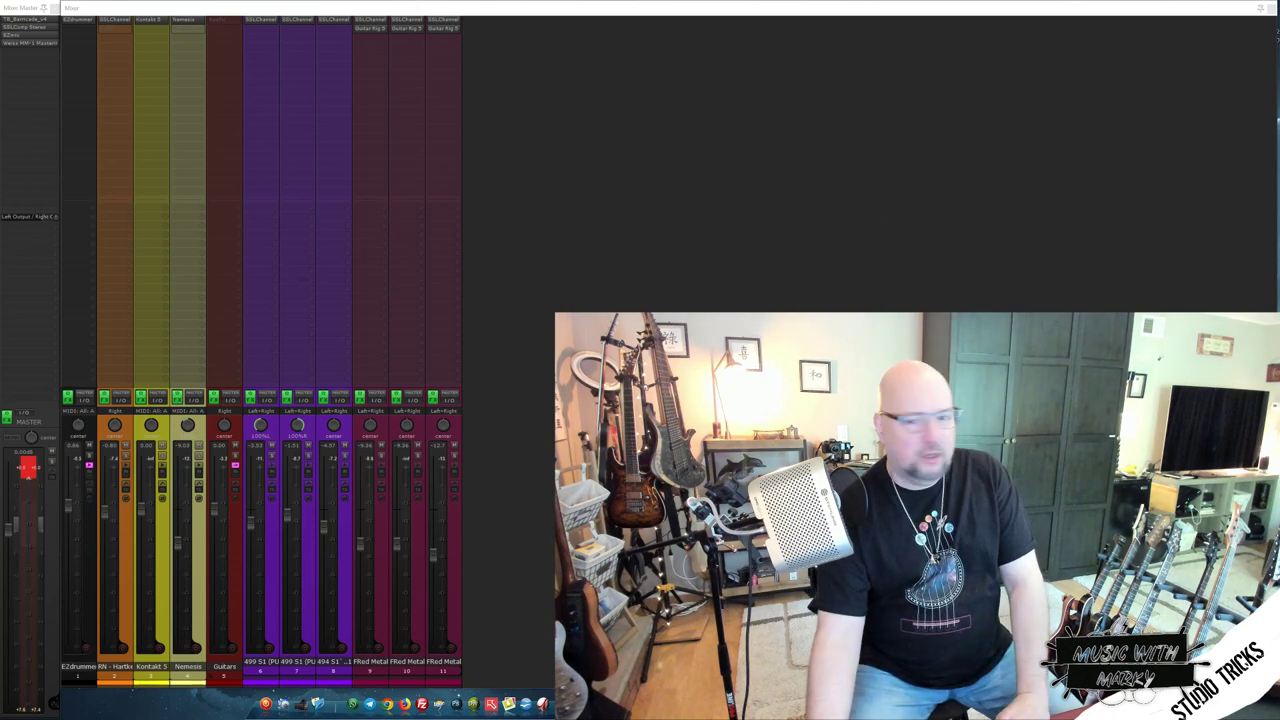
{"action": "left_click", "coordinate": [370, 19]}
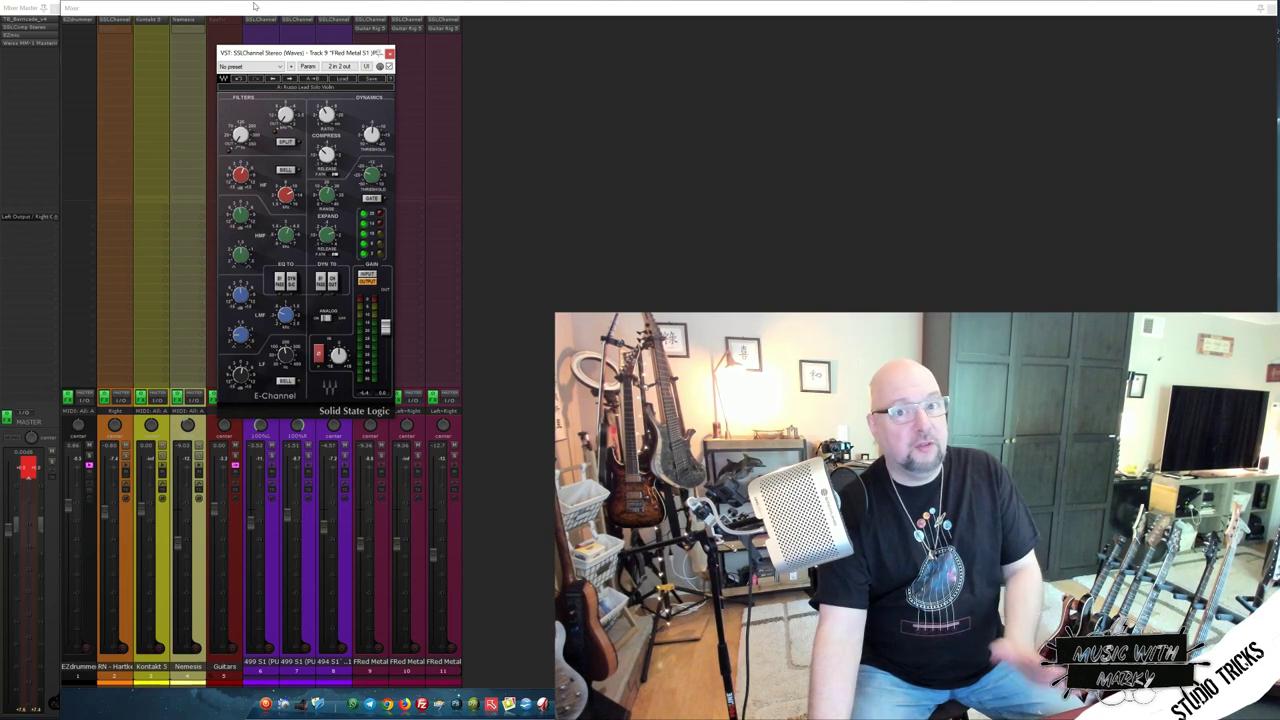
- Play the mix and load the Guitar preset on track 9's strip, raising output gain slightly
{"action": "key", "text": "space"}
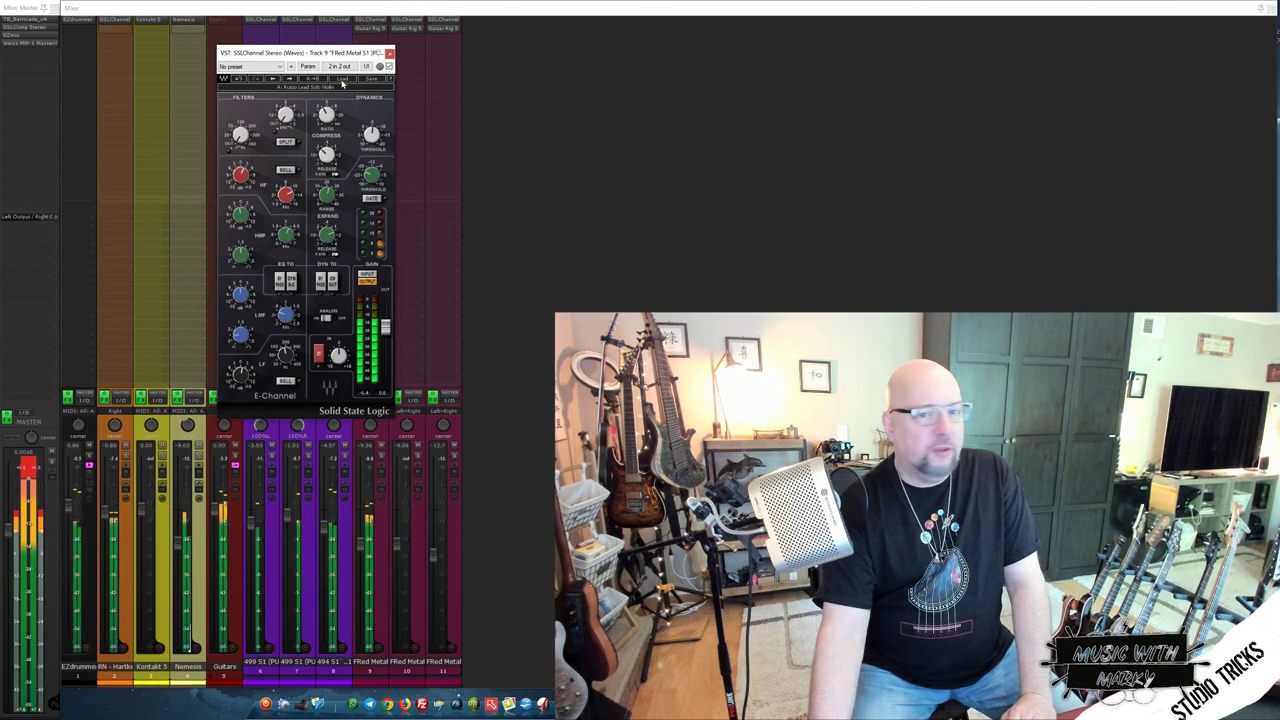
{"action": "left_click", "coordinate": [342, 79]}
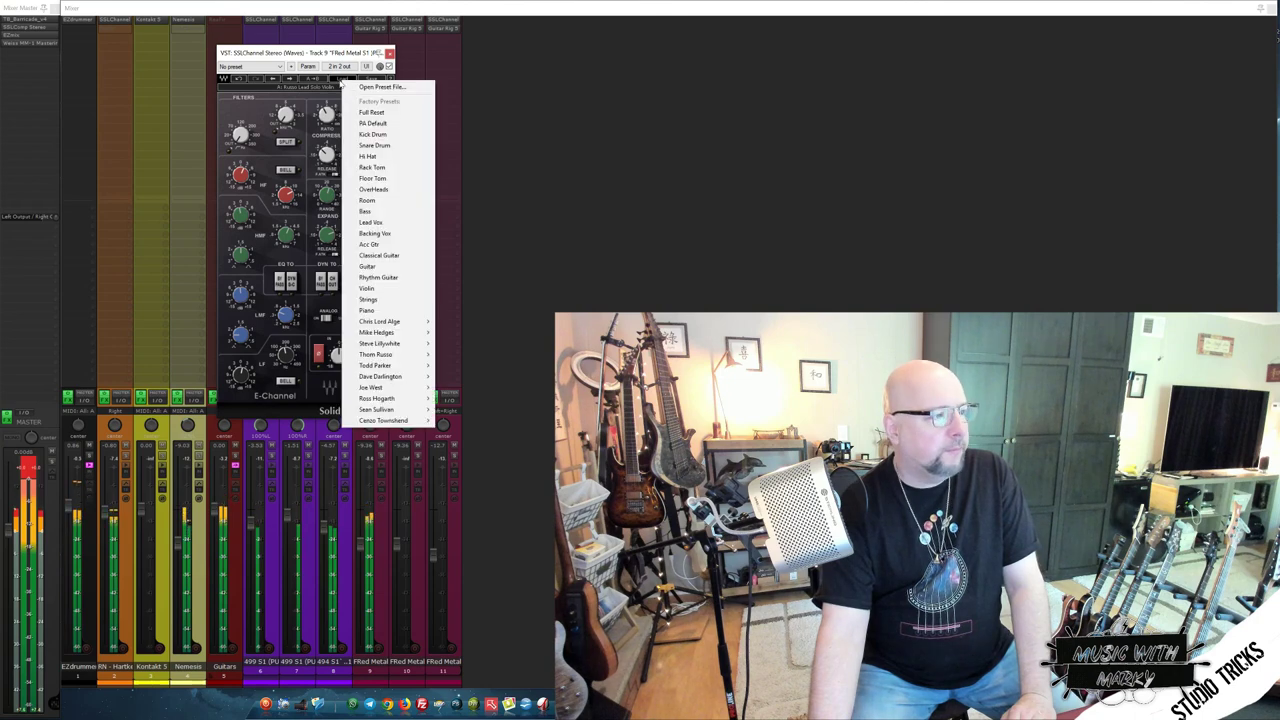
{"action": "left_click", "coordinate": [367, 267]}
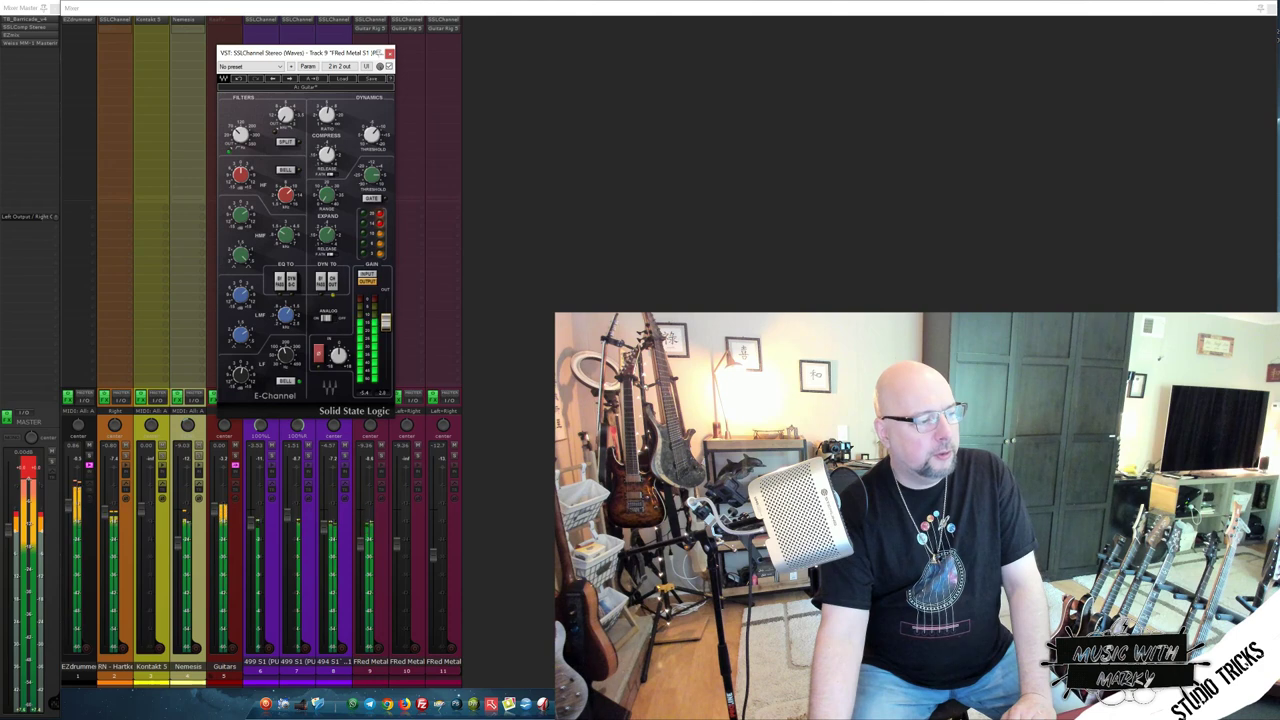
{"action": "left_click_drag", "start_coordinate": [385, 322], "coordinate": [386, 316]}
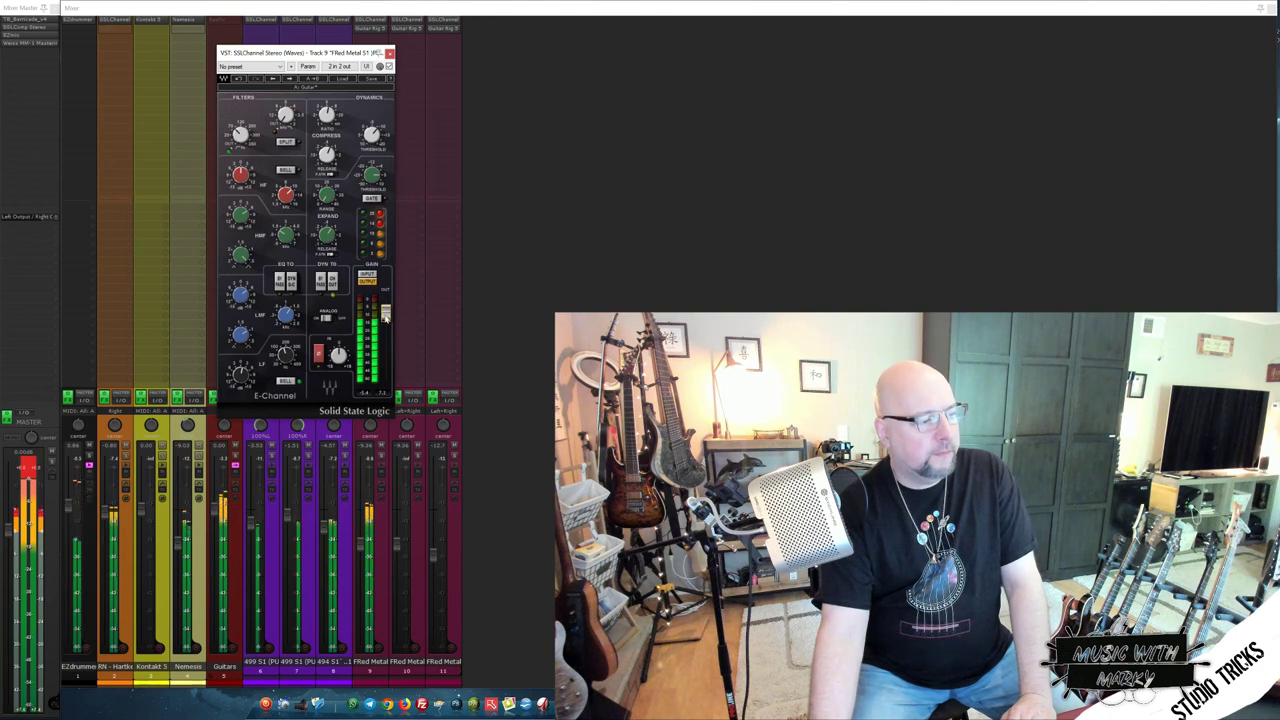
- Switch to the Russo Lead Solo Violin preset, trim the output gain, and close the window
{"action": "left_click", "coordinate": [340, 78]}
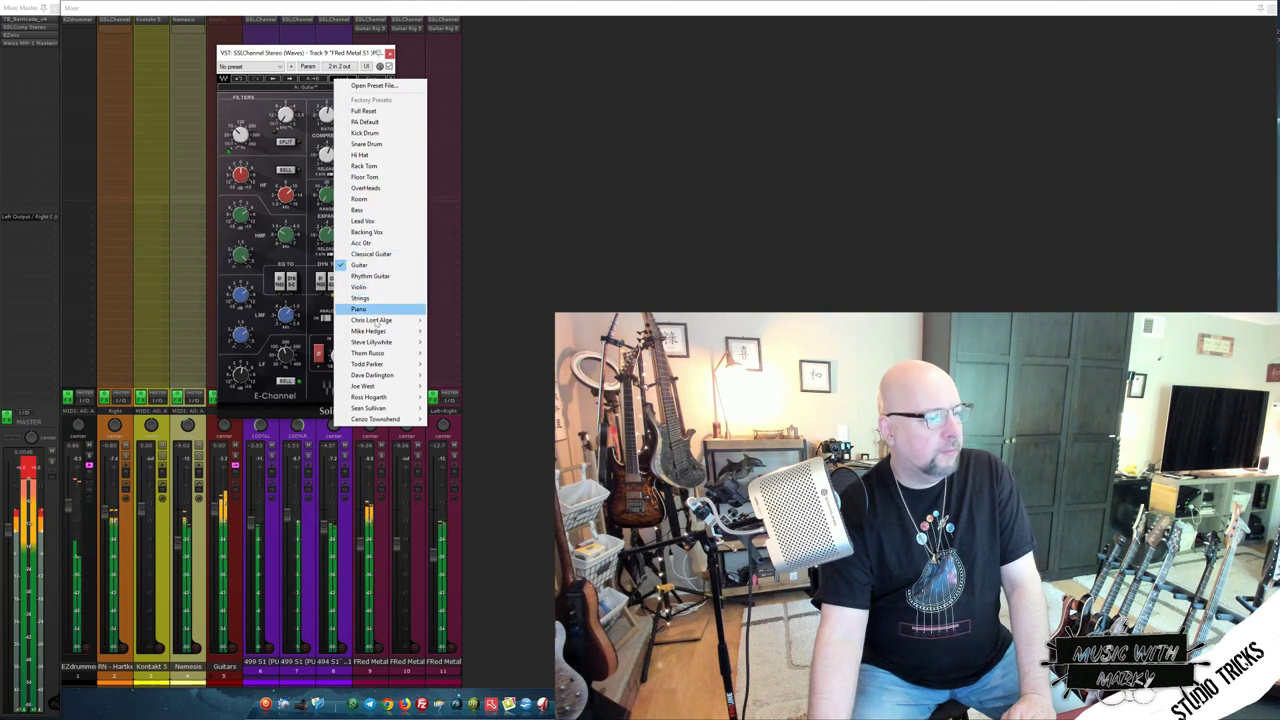
{"action": "mouse_move", "coordinate": [367, 353]}
{"action": "left_click", "coordinate": [475, 356]}
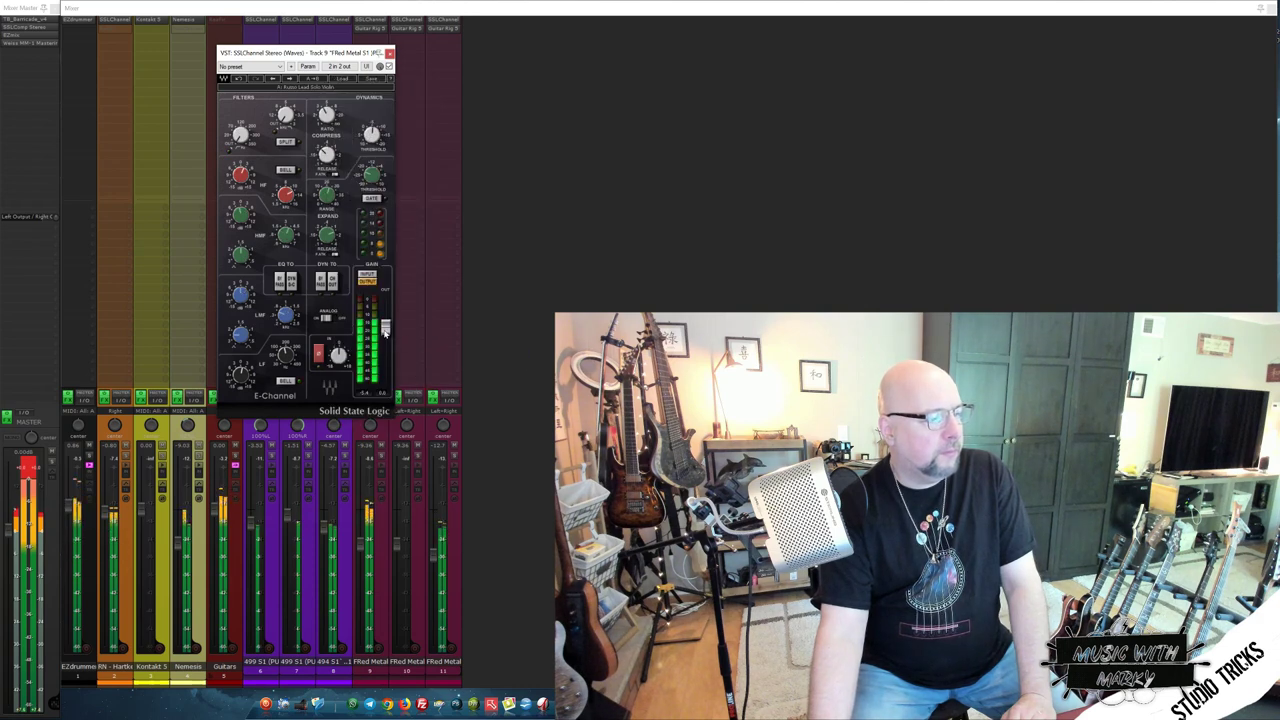
{"action": "left_click_drag", "start_coordinate": [385, 330], "coordinate": [385, 337]}
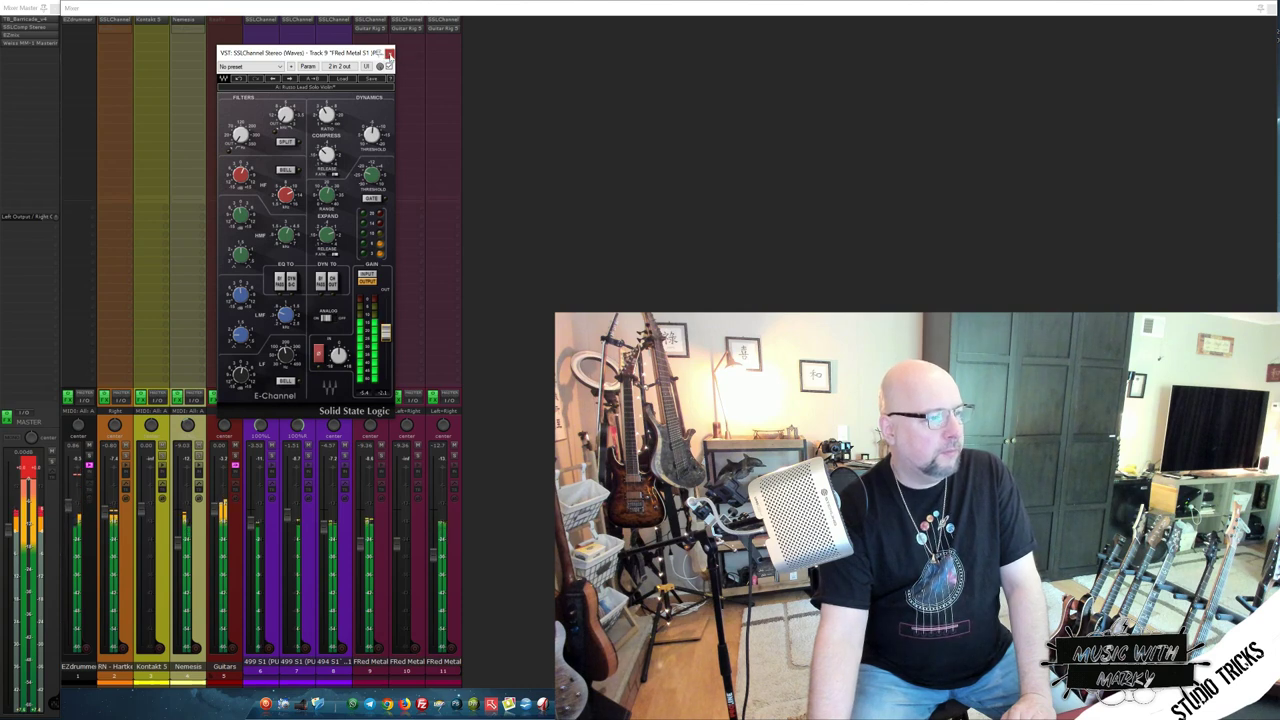
{"action": "left_click", "coordinate": [389, 53]}
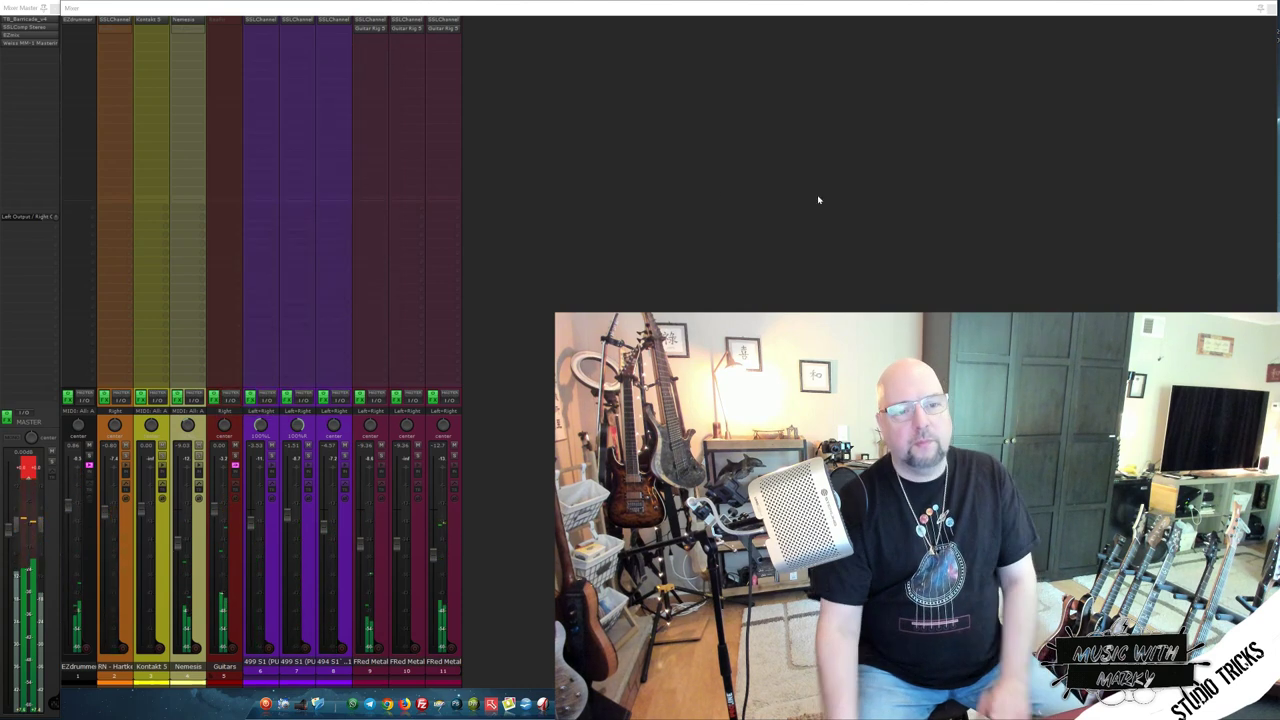